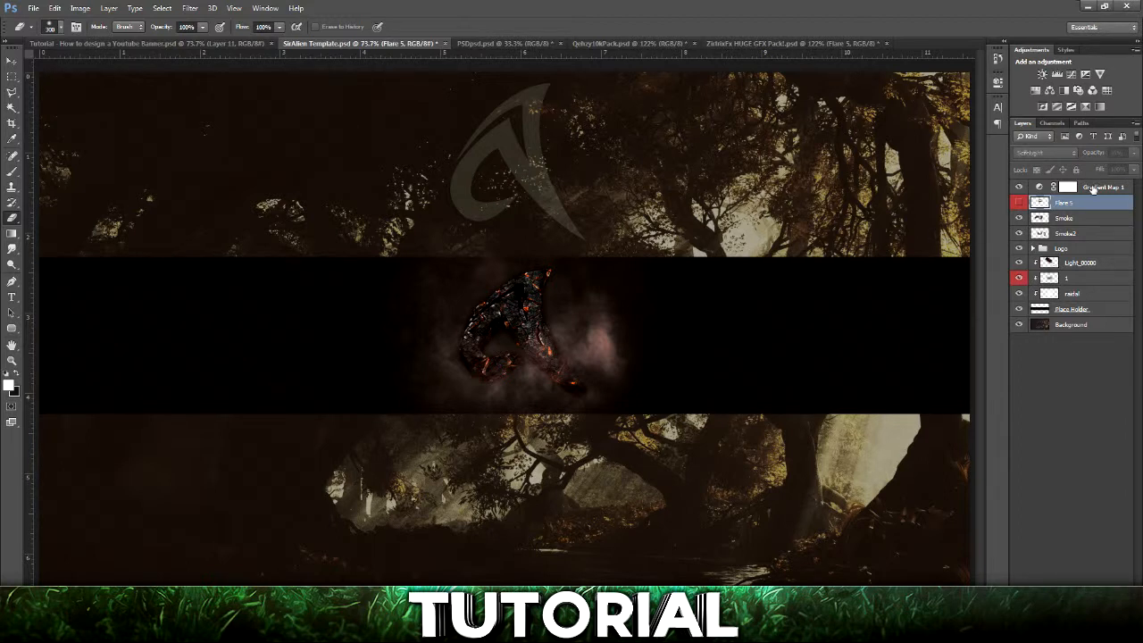
# Delete the Gradient Map 1 adjustment layer and place the orange lens flare image 2 across the full canvas
pyautogui.click(1088, 186)
pyautogui.press('Delete')
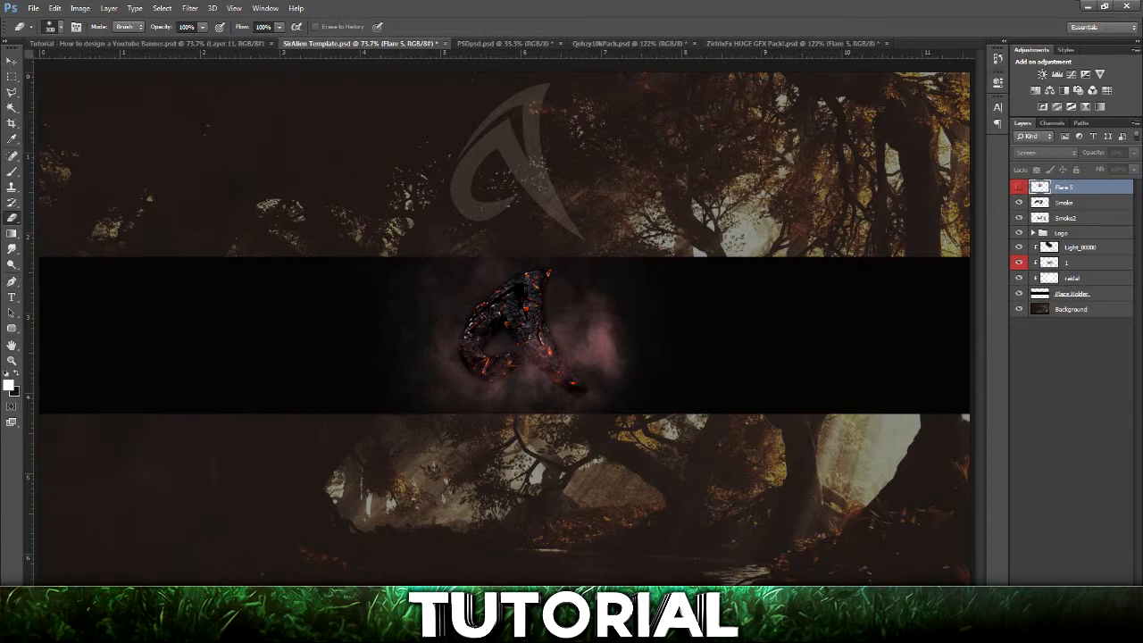
pyautogui.moveTo(0, 276); pyautogui.dragTo(595, 270)
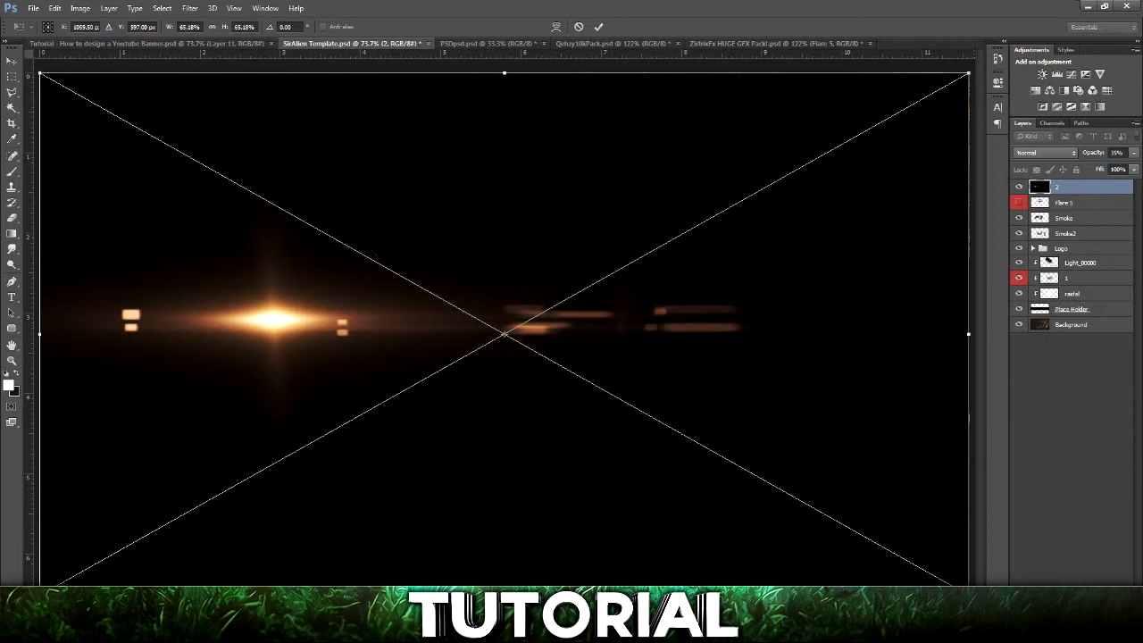
pyautogui.click(601, 27)
pyautogui.press('e')
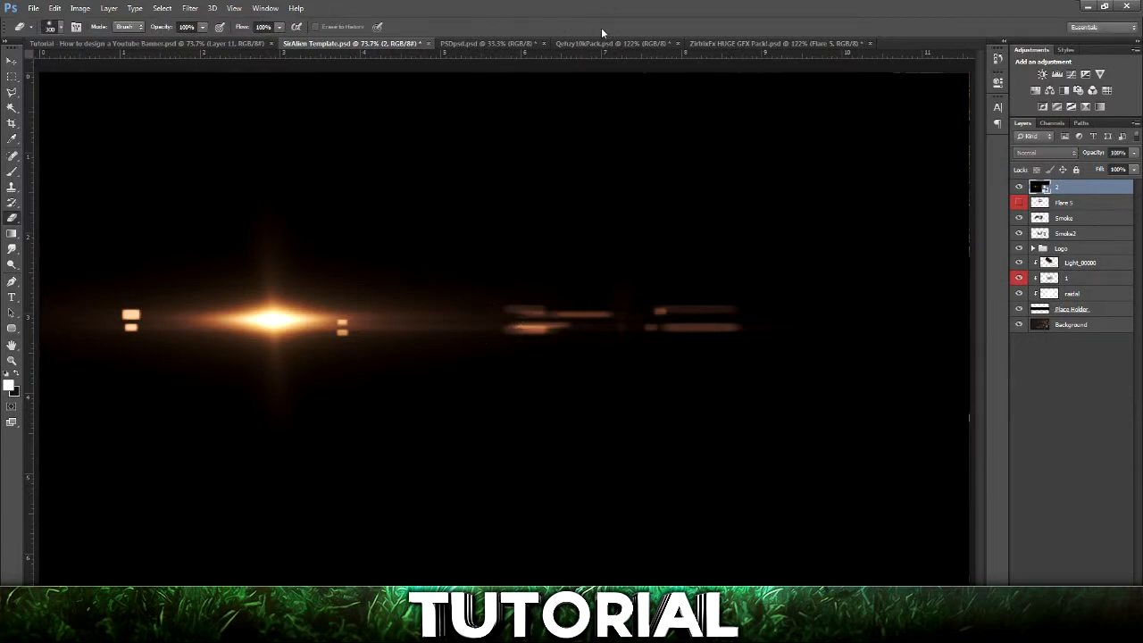
# Set layer 2's blend mode to Linear Dodge (Add) and move the flare so it sits just above the central logo
pyautogui.click(1045, 153)
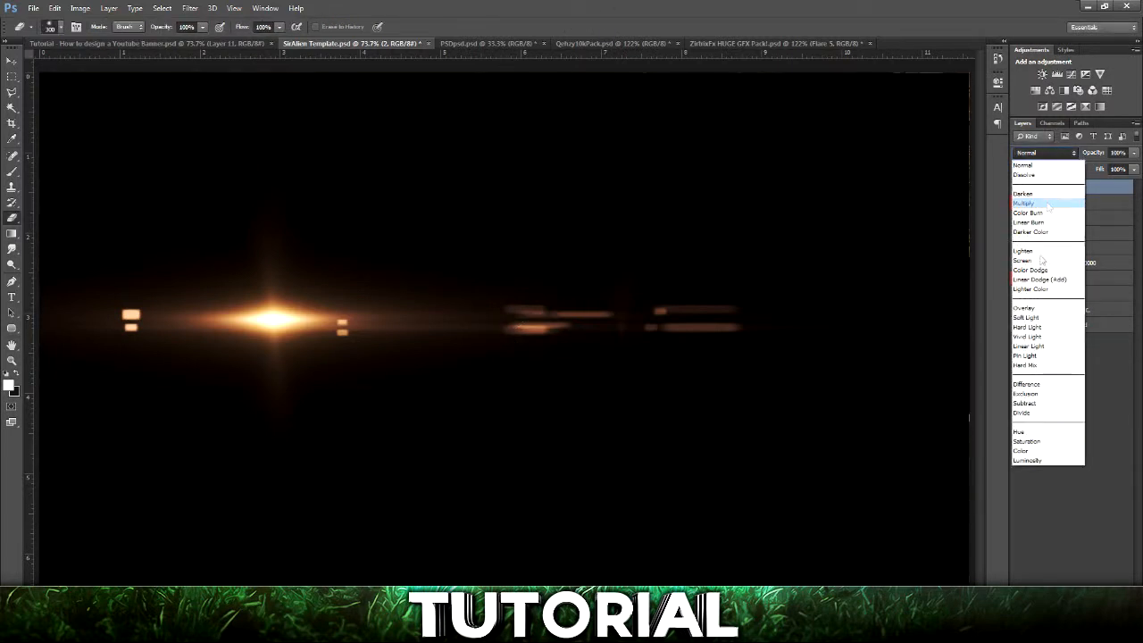
pyautogui.click(1040, 279)
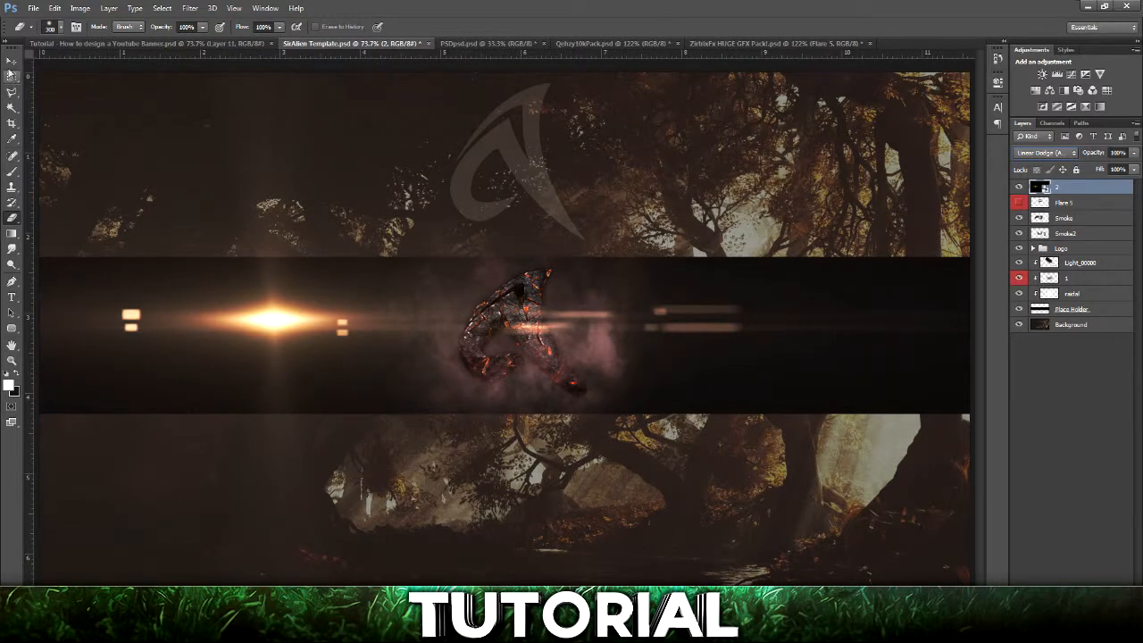
pyautogui.click(12, 59)
pyautogui.moveTo(326, 430); pyautogui.dragTo(579, 353)
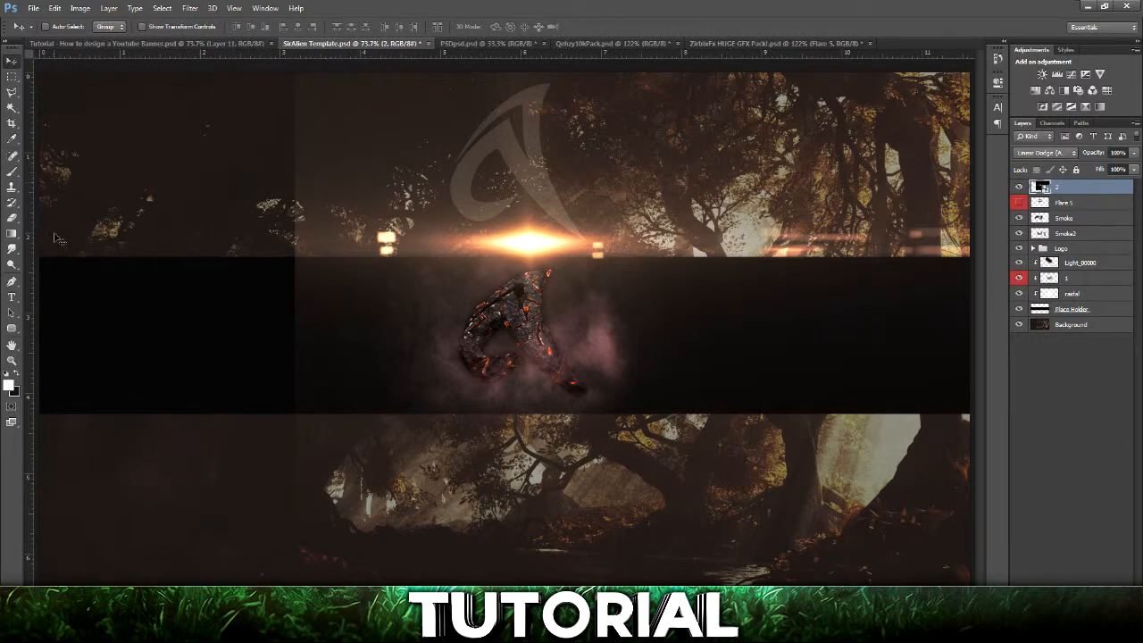
# Rasterize layer 2 and erase the flare's visible outer edges and streaks with the Eraser at size 400
pyautogui.rightClick(12, 217)
pyautogui.click(65, 221)
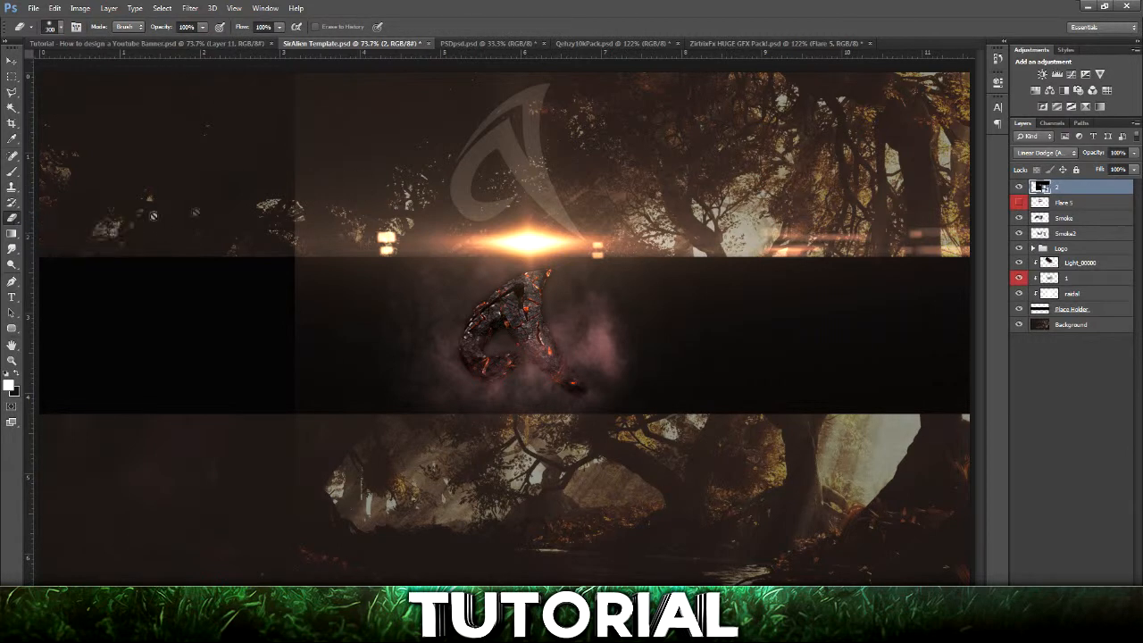
pyautogui.click(340, 217)
pyautogui.click(587, 234)
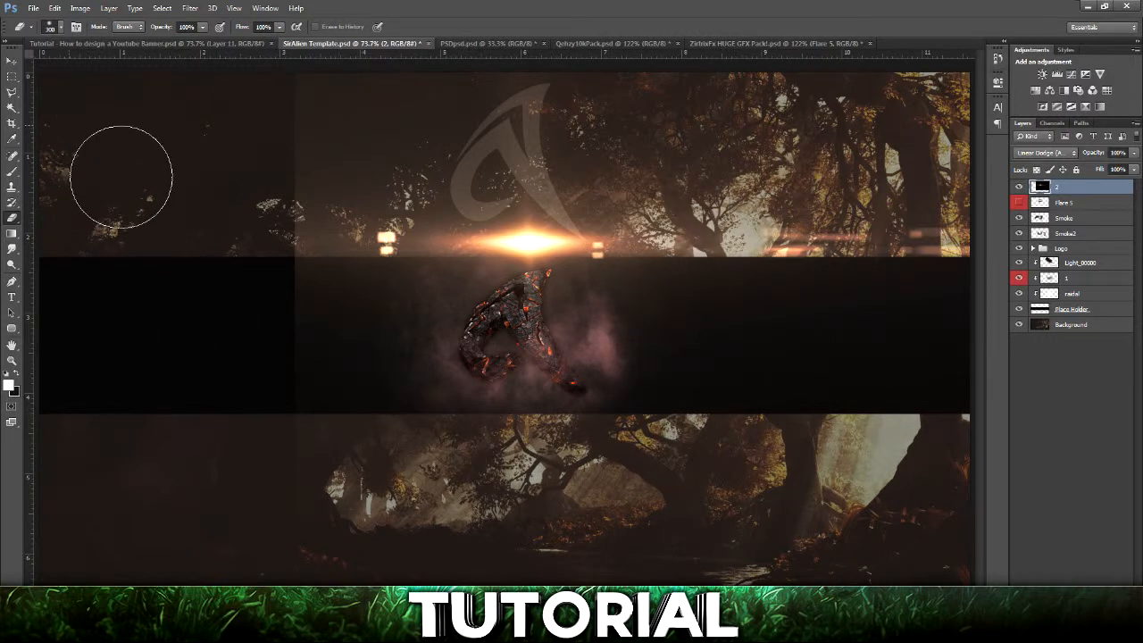
pyautogui.press(']')
pyautogui.moveTo(184, 199)
pyautogui.mouseDown()
pyautogui.moveTo(370, 166)
pyautogui.moveTo(332, 331)
pyautogui.moveTo(404, 513)
pyautogui.moveTo(428, 638)
pyautogui.mouseUp()
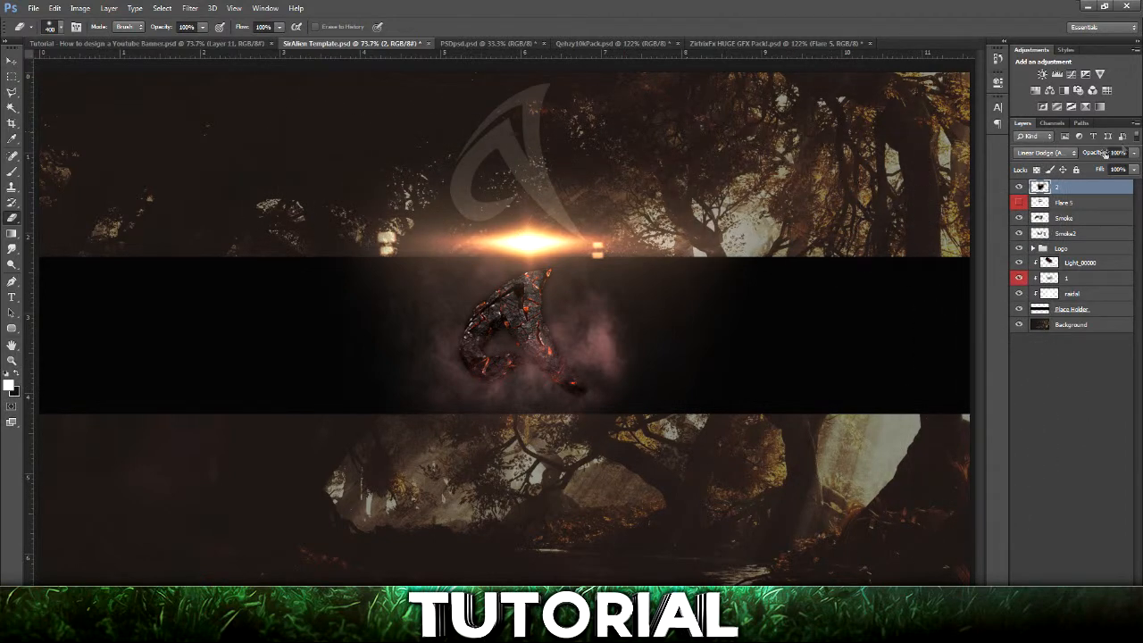
# Place layer 2 in the clipping group directly above the Place Holder layer and move the flare slightly down
pyautogui.moveTo(1081, 263); pyautogui.dragTo(1085, 305)
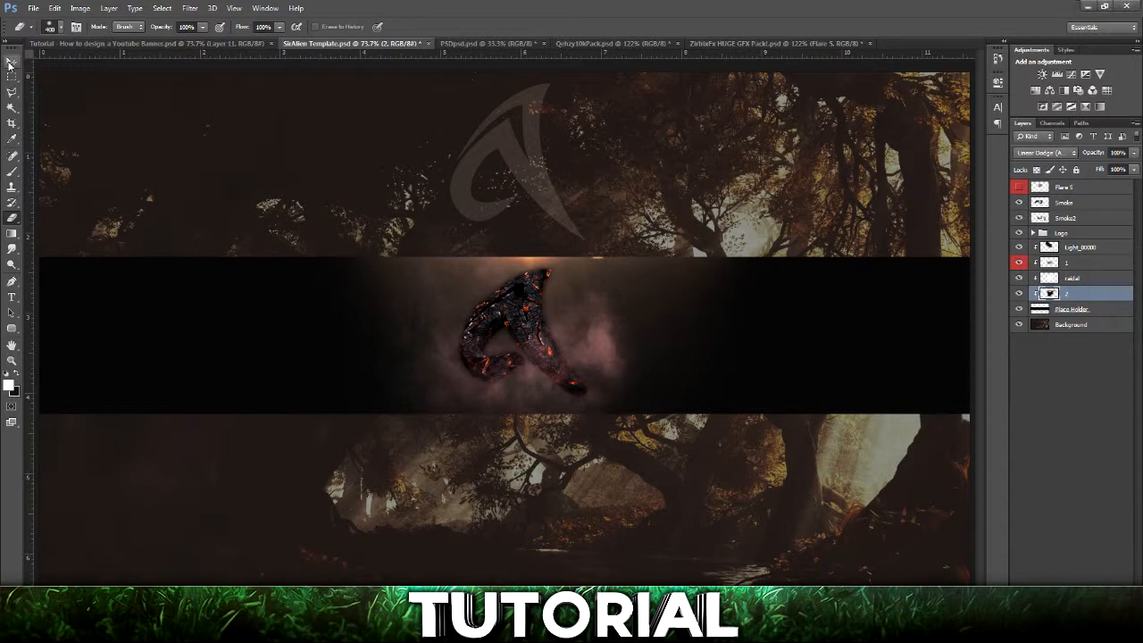
pyautogui.click(17, 64)
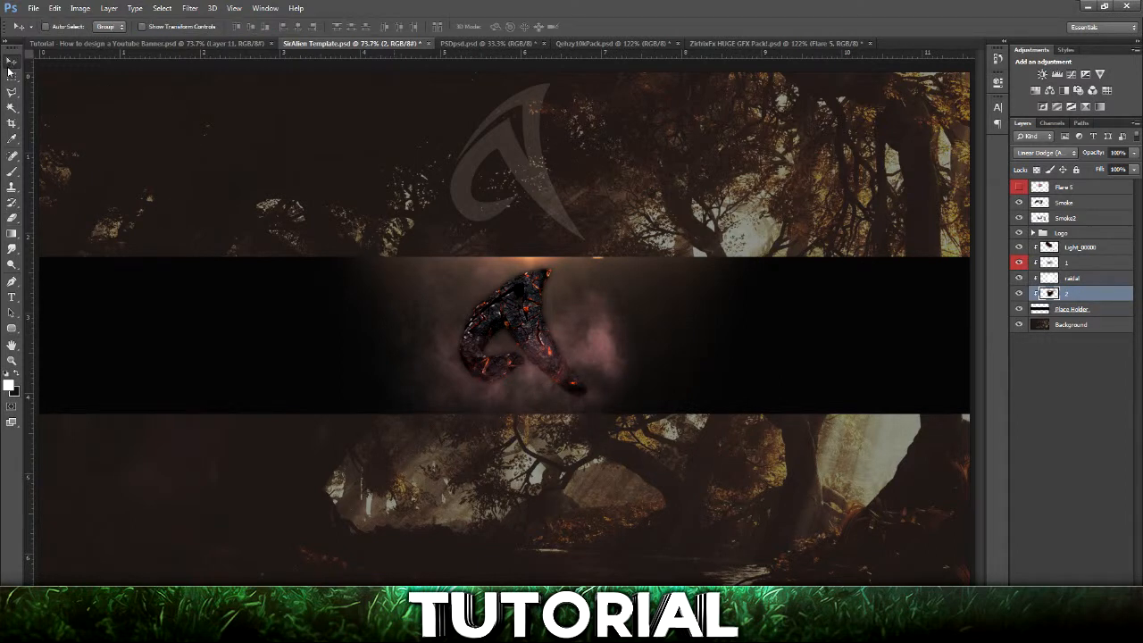
pyautogui.moveTo(529, 429)
pyautogui.mouseDown()
pyautogui.moveTo(529, 444)
pyautogui.moveTo(537, 431)
pyautogui.mouseUp()
# Erase the flare's outer glow and the bright squares on both sides of it, reducing the Eraser size to 200
pyautogui.click(12, 218)
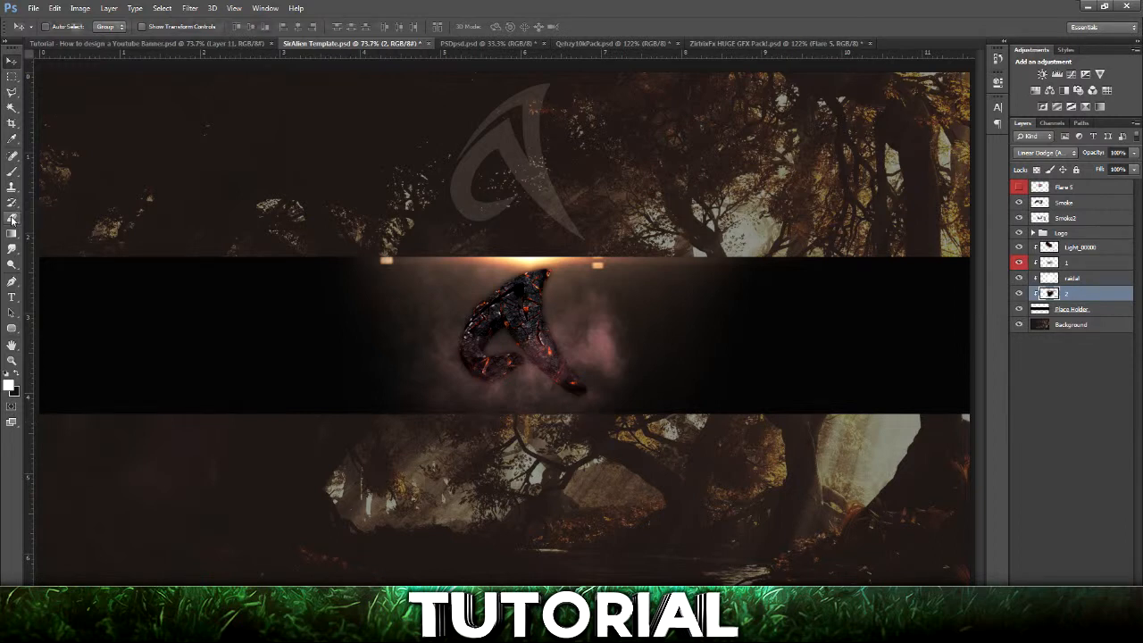
pyautogui.click(720, 360)
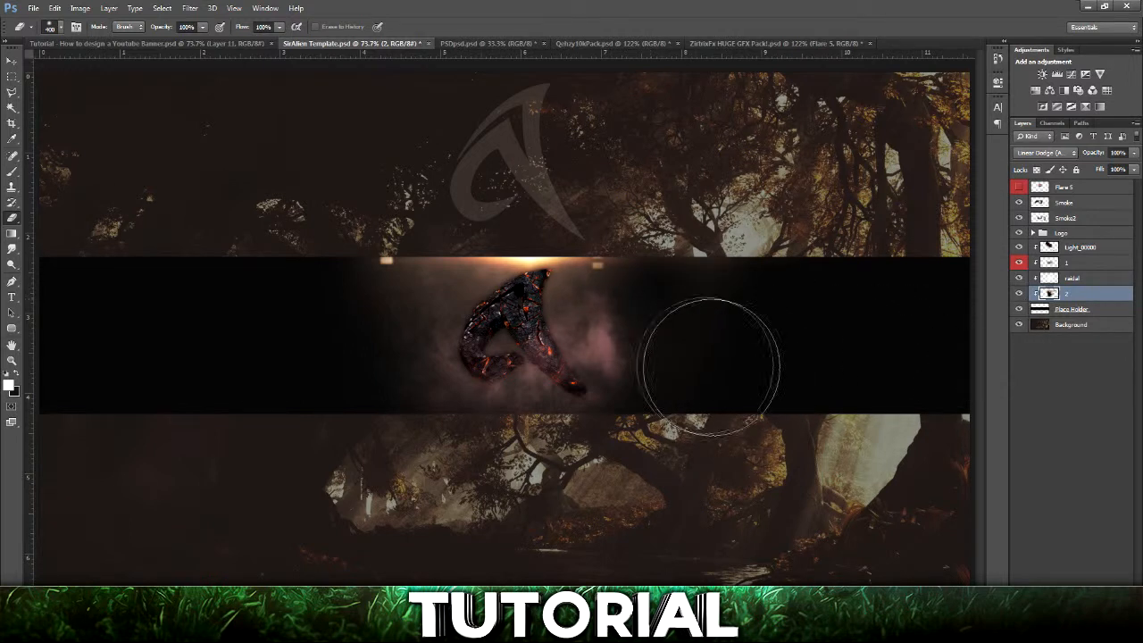
pyautogui.press('[')
pyautogui.press('[')
pyautogui.click(651, 307)
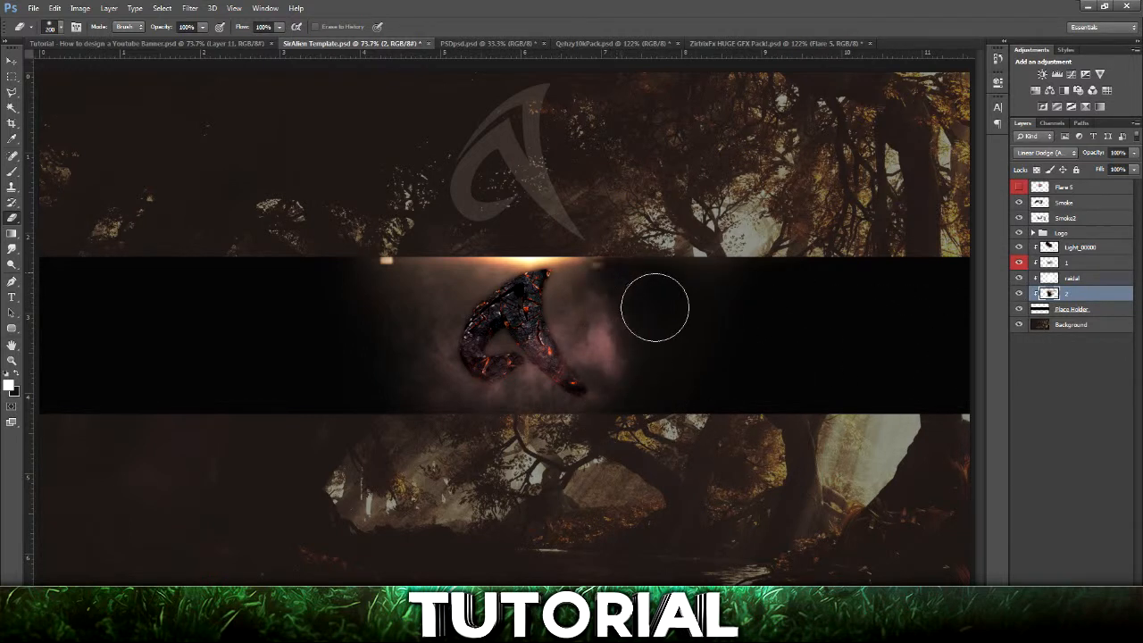
pyautogui.click(428, 305)
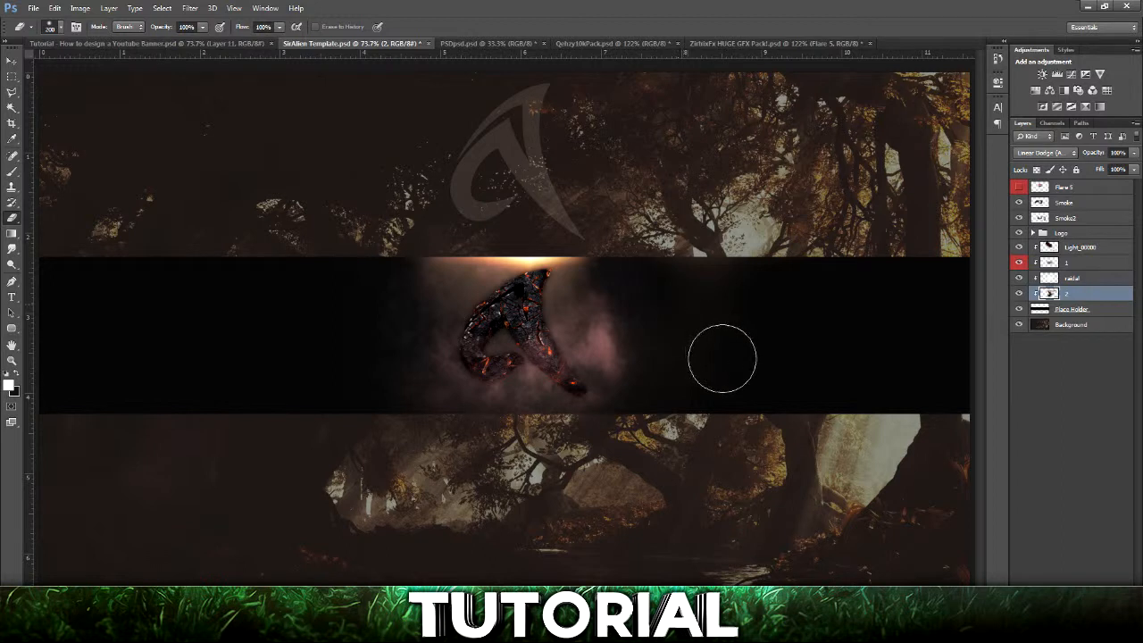
# Move layer 2 to the top of the layer stack, load the Place Holder's outline as a selection, and make layer 2 active
pyautogui.moveTo(1075, 302); pyautogui.dragTo(1095, 187)
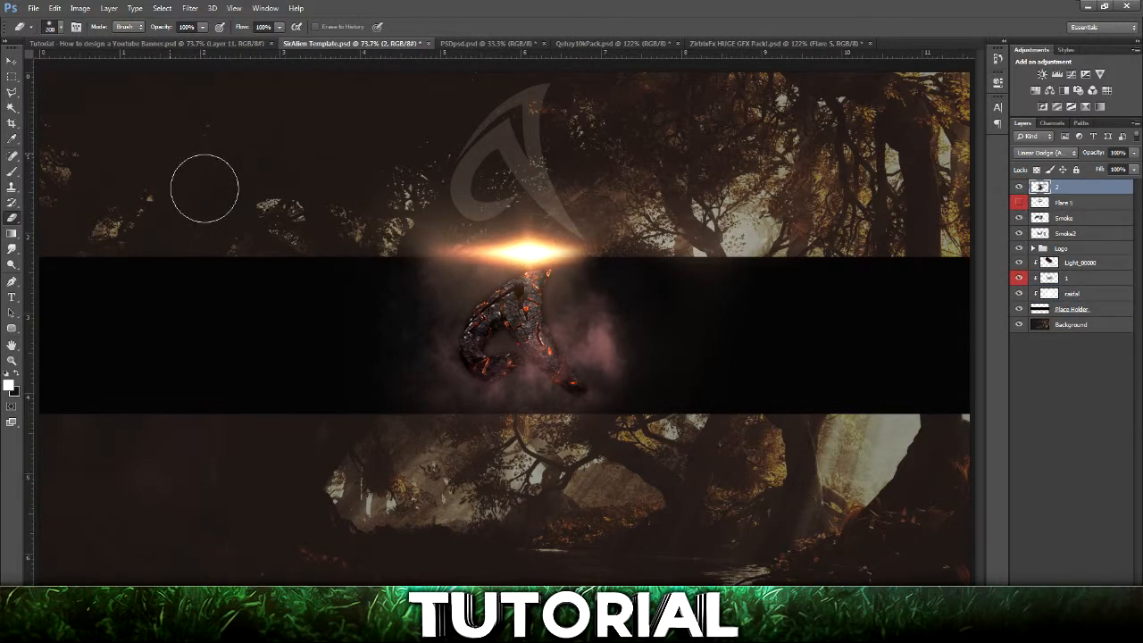
pyautogui.click(1049, 315)
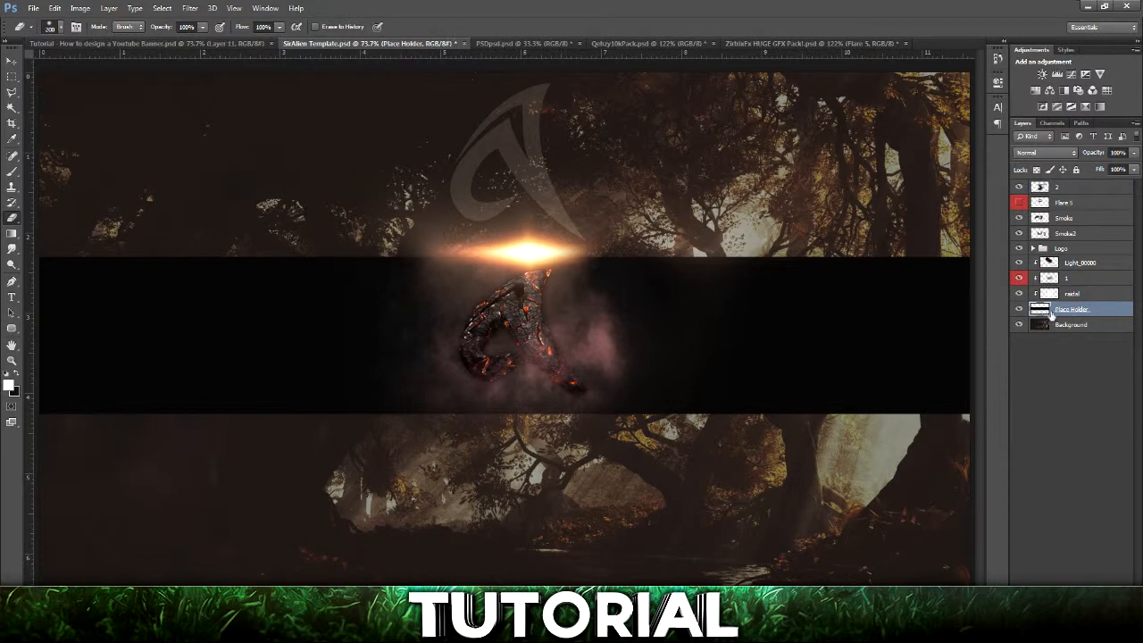
pyautogui.keyDown('ctrl'); pyautogui.click(1049, 315); pyautogui.keyUp('ctrl')
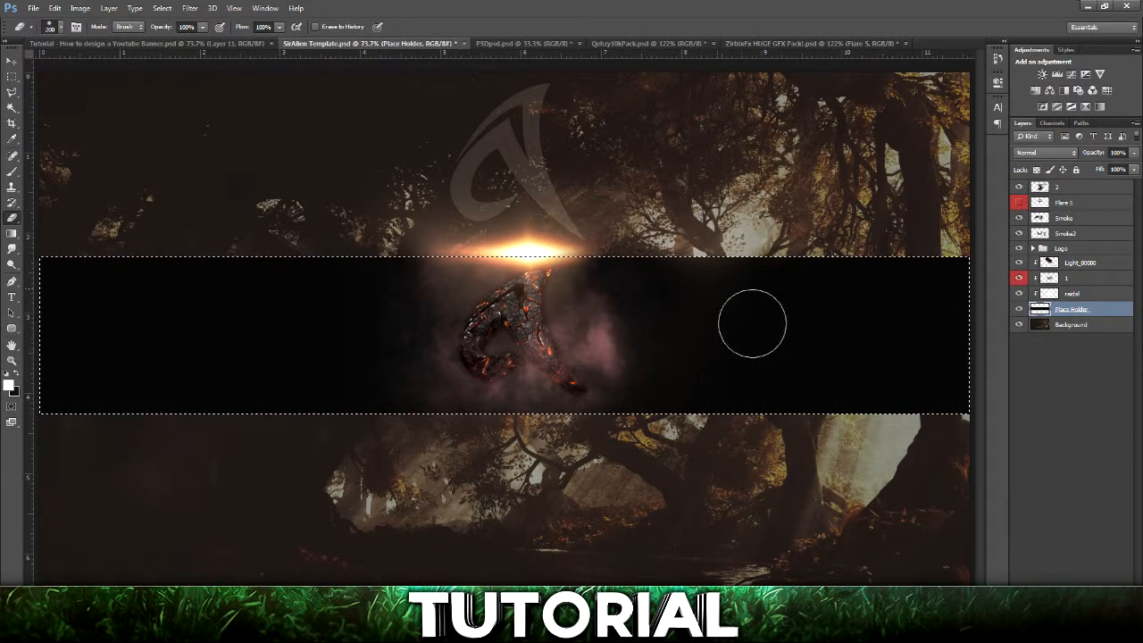
pyautogui.click(1077, 189)
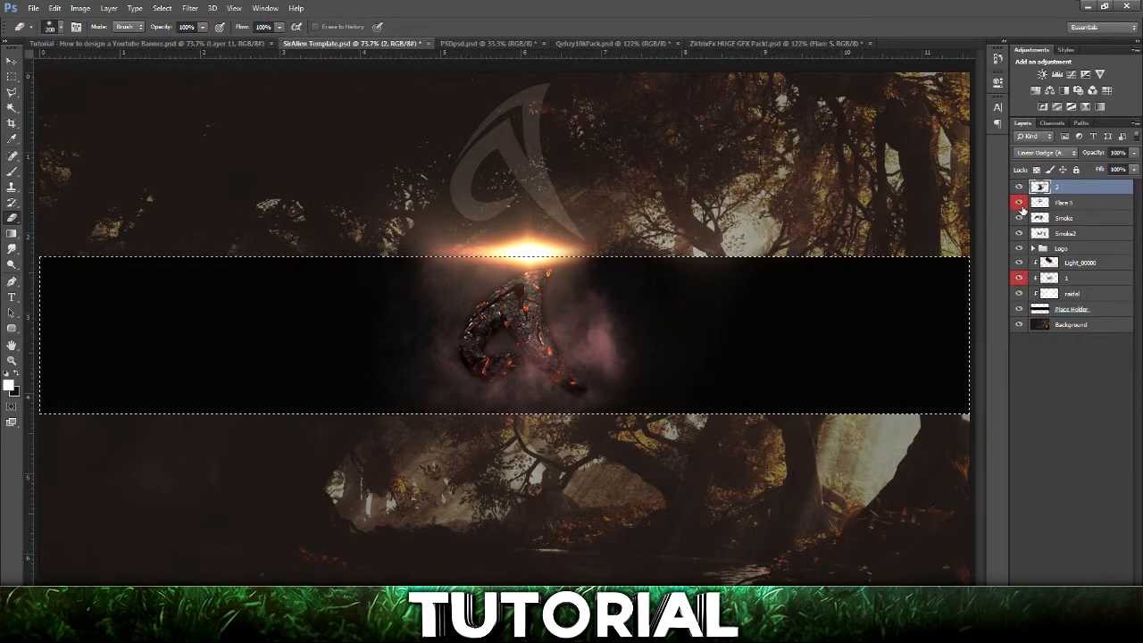
pyautogui.click(1022, 206)
pyautogui.click(1022, 207)
pyautogui.click(1076, 204)
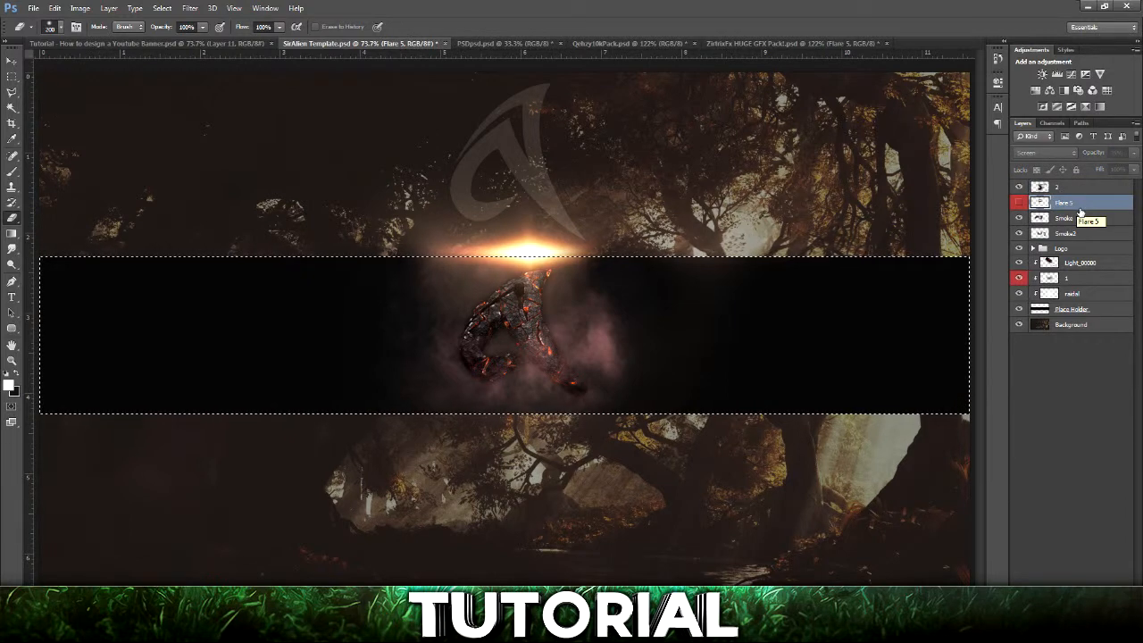
pyautogui.click(1091, 190)
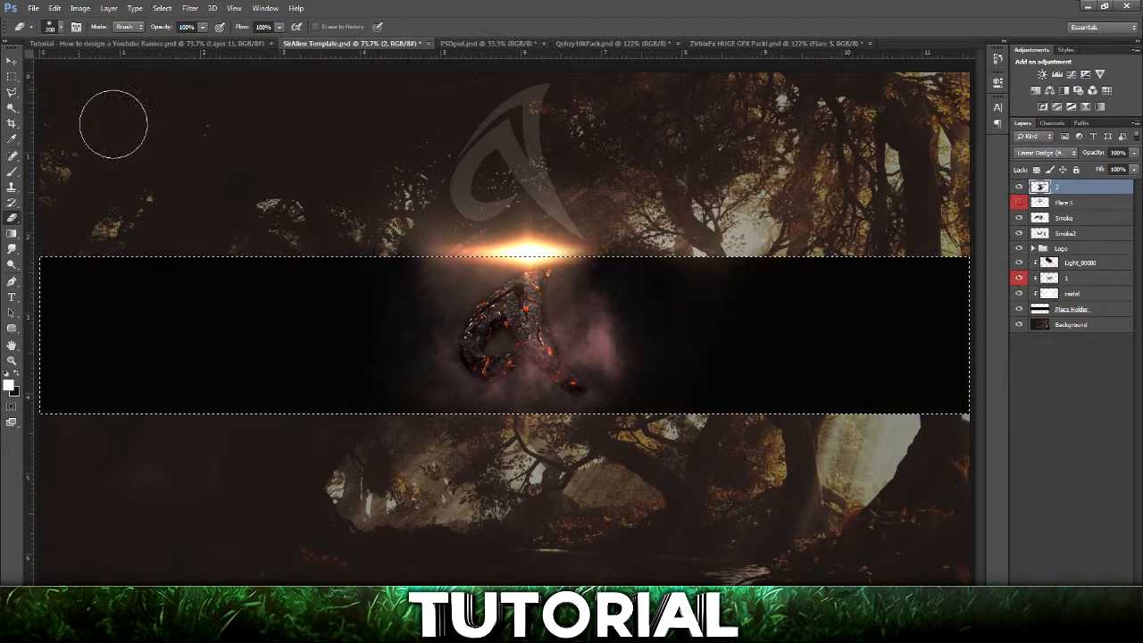
# Cut the part of layer 2 inside the banner strip selection onto a new layer
pyautogui.click(12, 77)
pyautogui.click(59, 78)
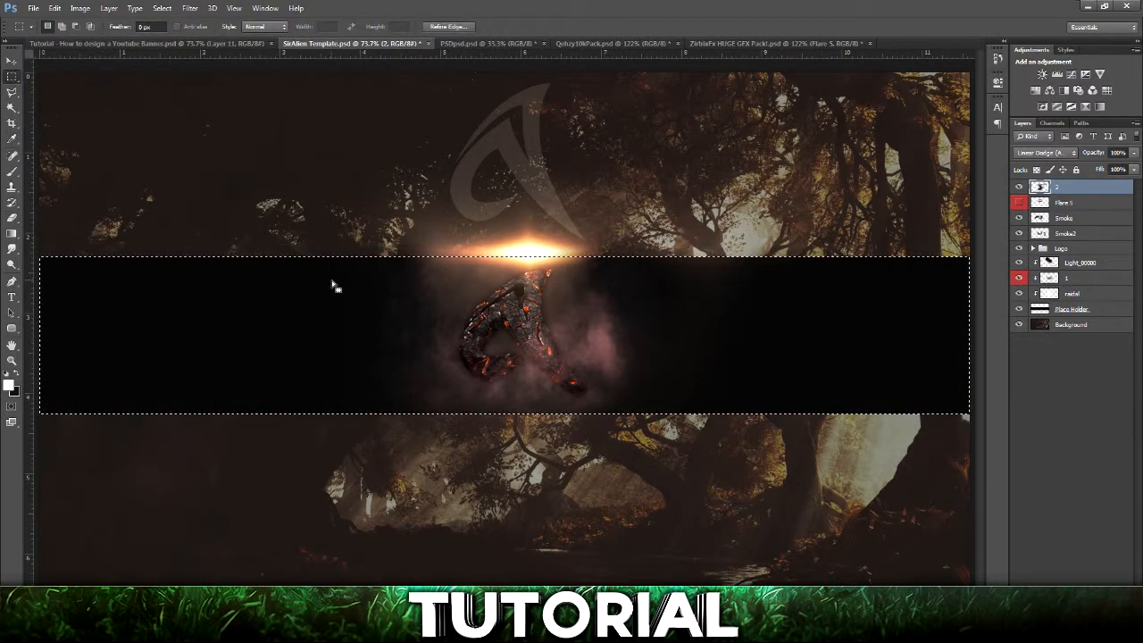
pyautogui.rightClick(336, 284)
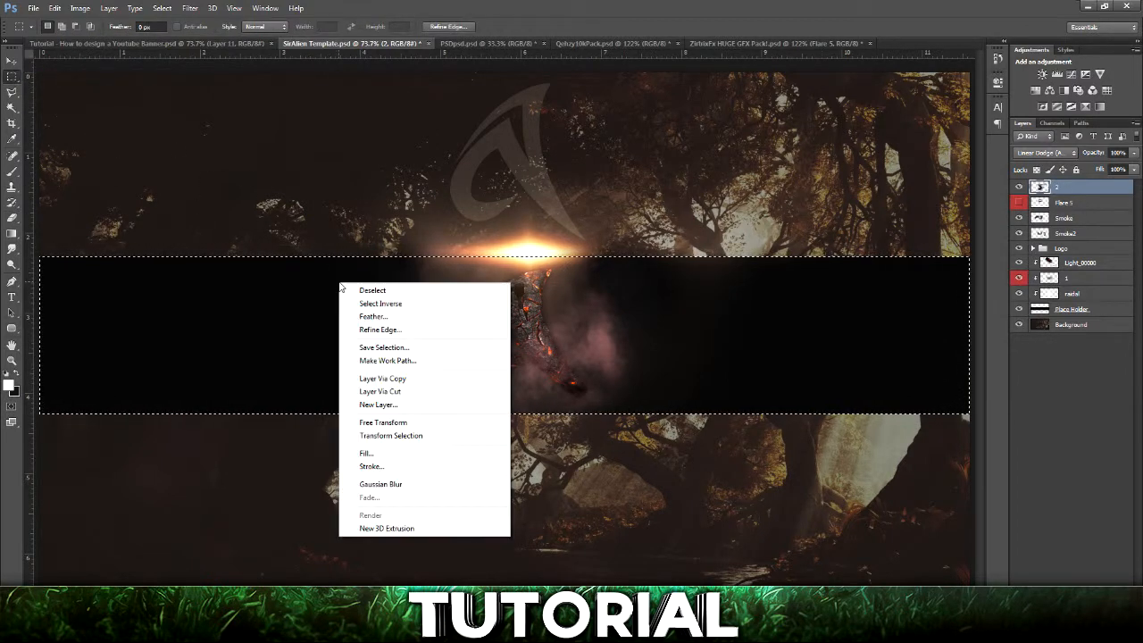
pyautogui.click(395, 392)
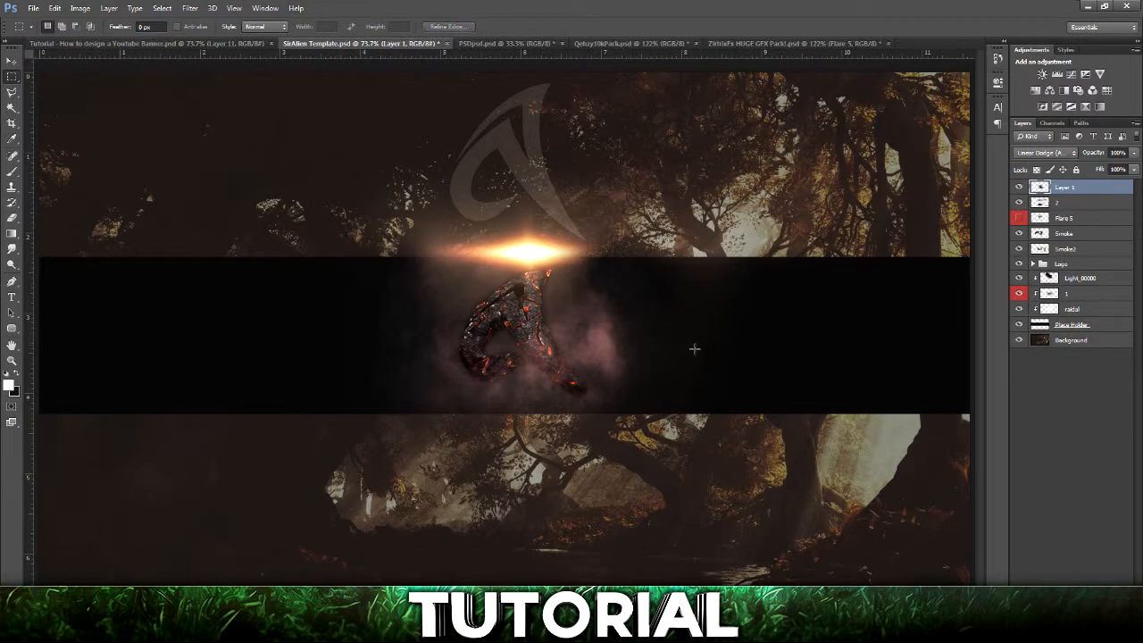
# Hide layer 2 and toggle Layer 1's visibility to check the glow inside the banner strip
pyautogui.click(1020, 203)
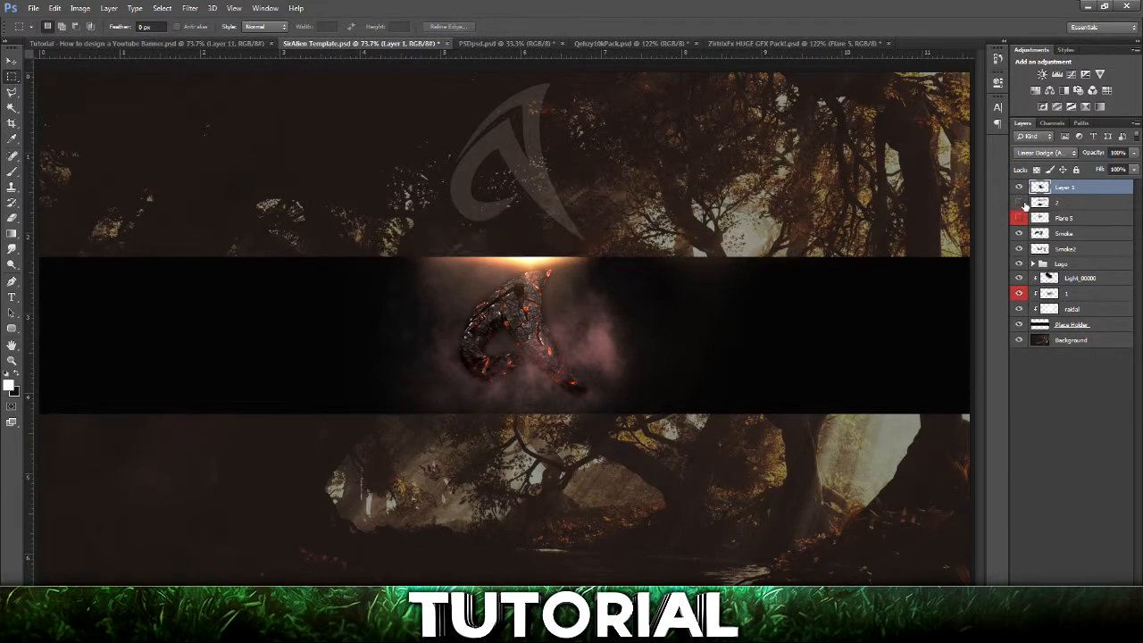
pyautogui.click(1079, 217)
pyautogui.click(1079, 203)
pyautogui.click(1077, 190)
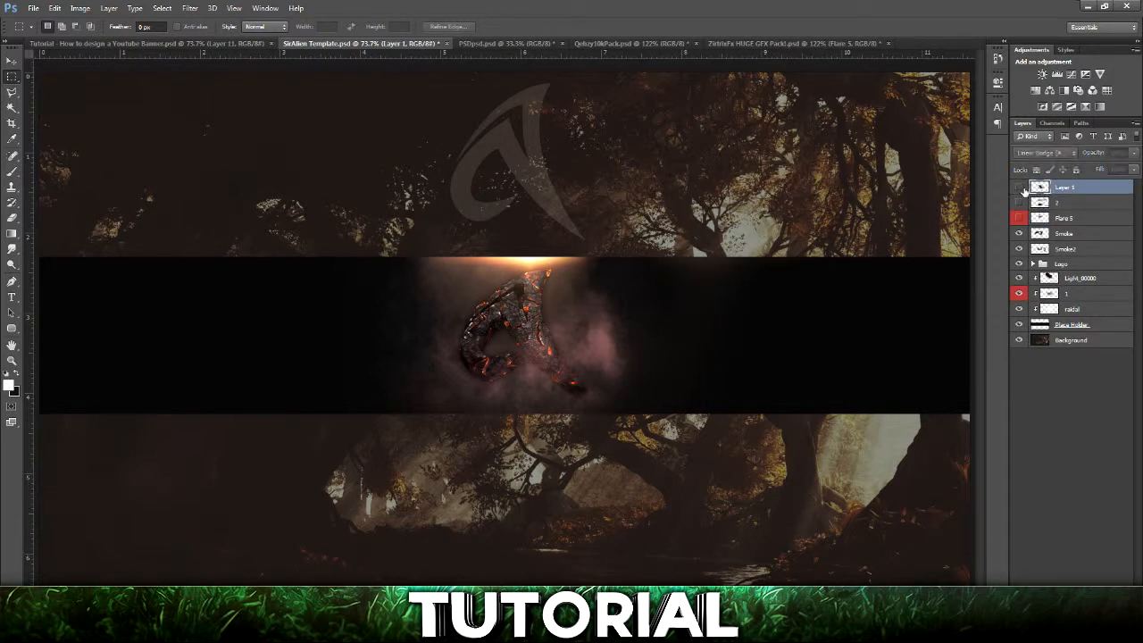
pyautogui.click(1021, 188)
pyautogui.click(1021, 188)
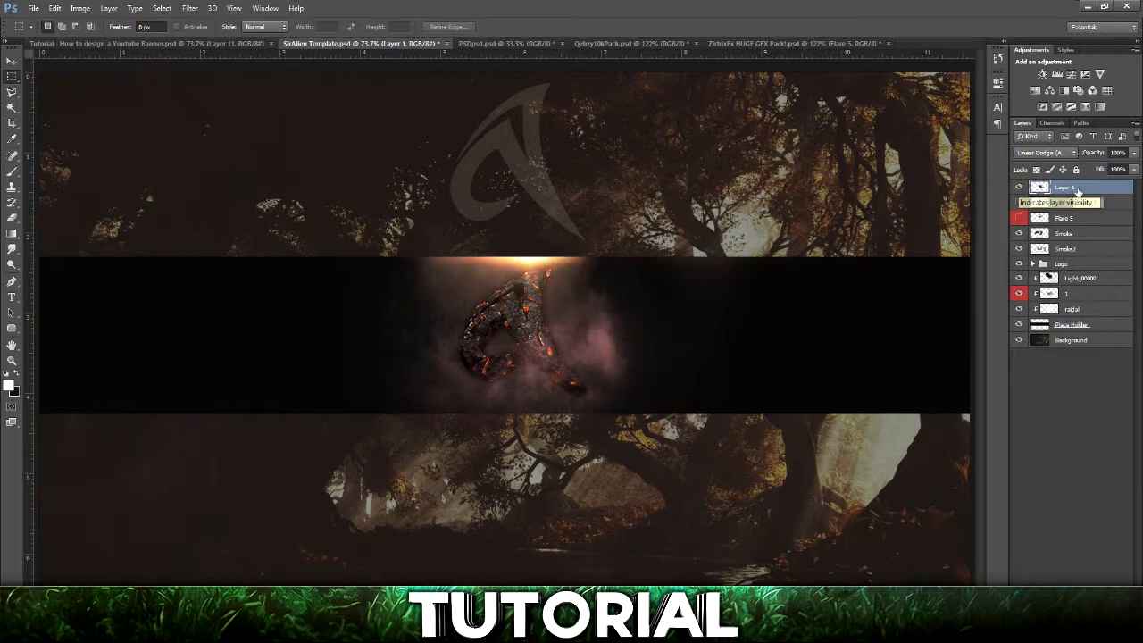
# Try colorizing Layer 1 with Hue/Saturation at hue 0, saturation 20 and lightness -13, and undo the adjustment
pyautogui.hotkey('ctrl', 'u')
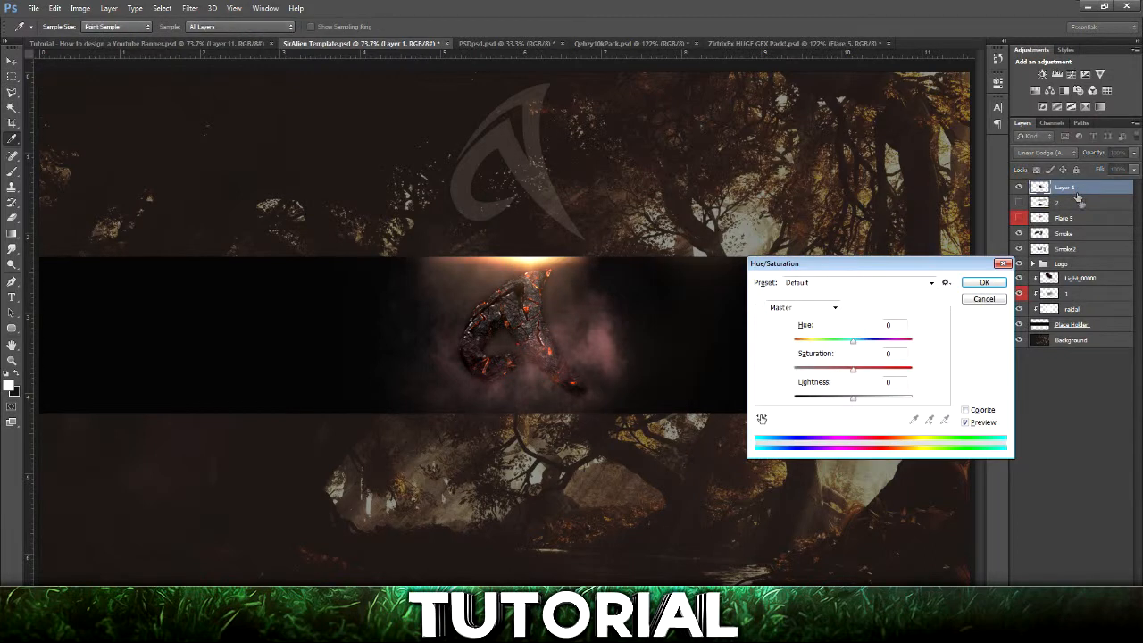
pyautogui.click(973, 411)
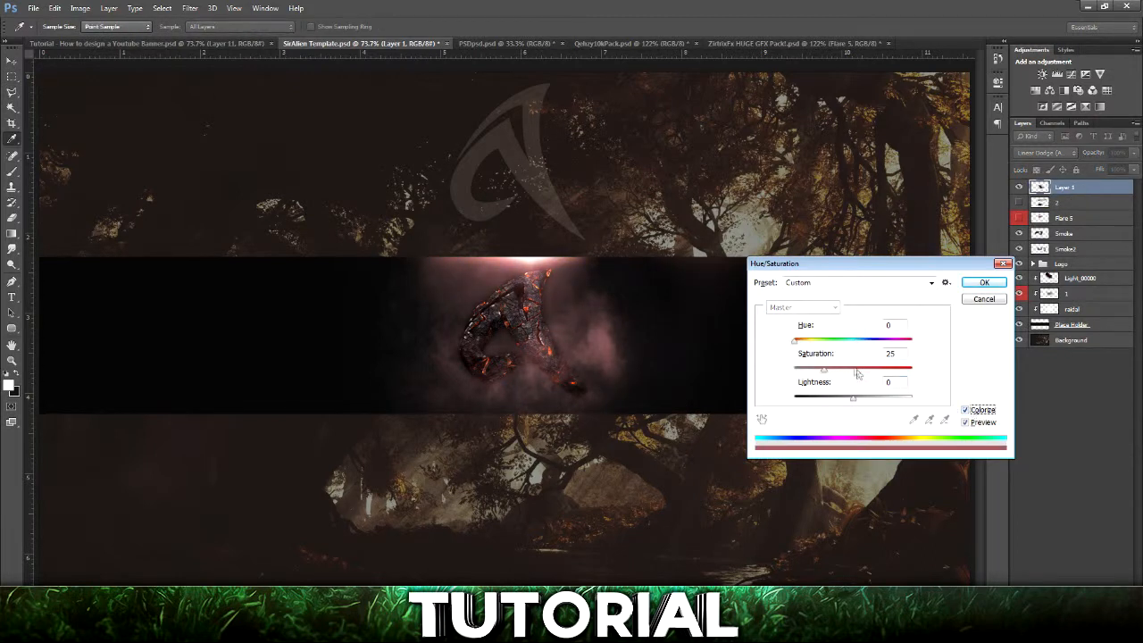
pyautogui.moveTo(825, 370); pyautogui.dragTo(725, 371)
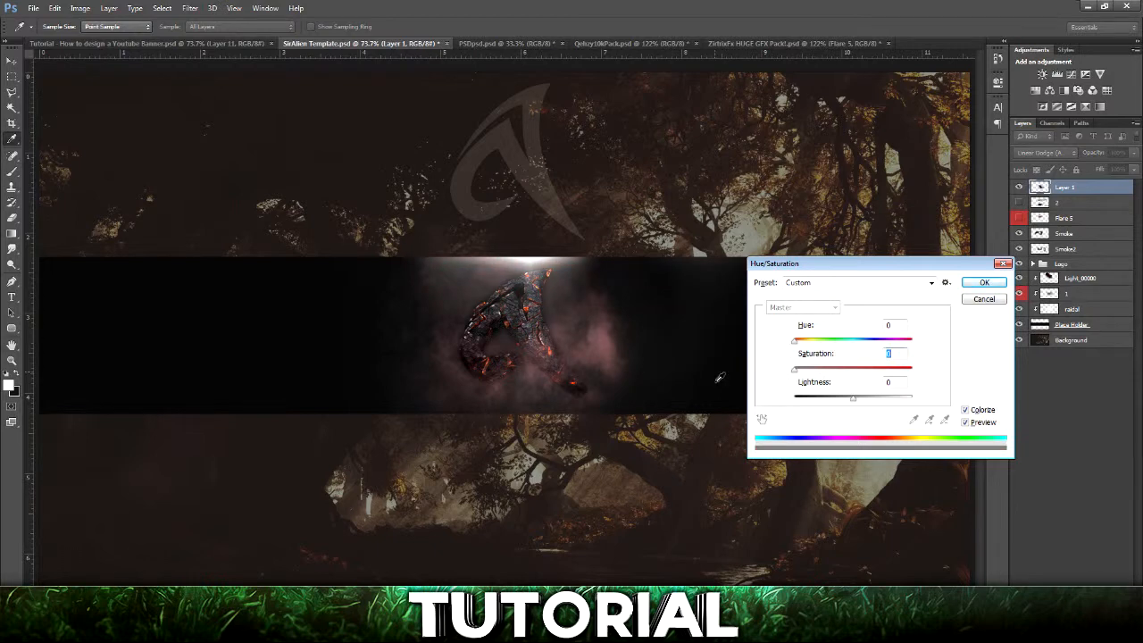
pyautogui.moveTo(798, 374); pyautogui.dragTo(821, 373)
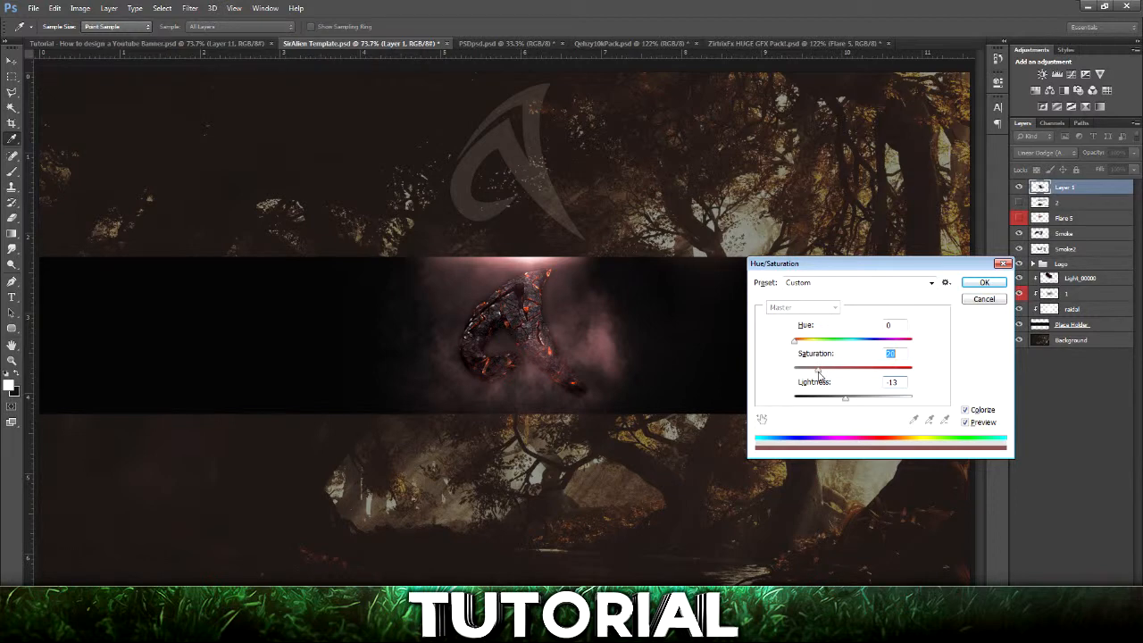
pyautogui.click(984, 282)
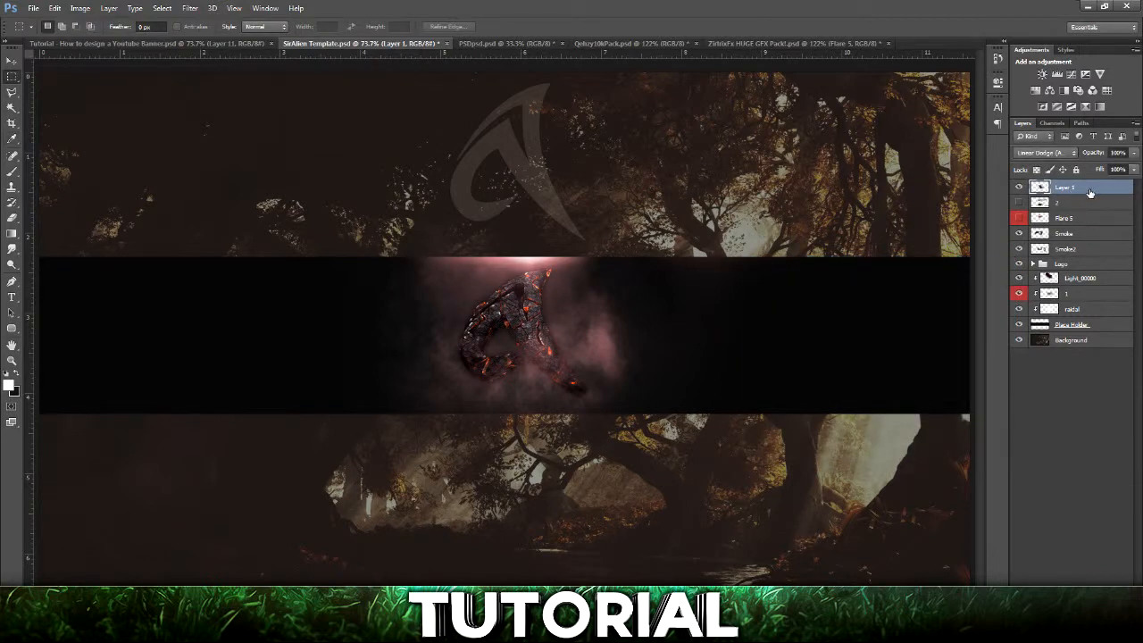
pyautogui.hotkey('ctrl', 'z')
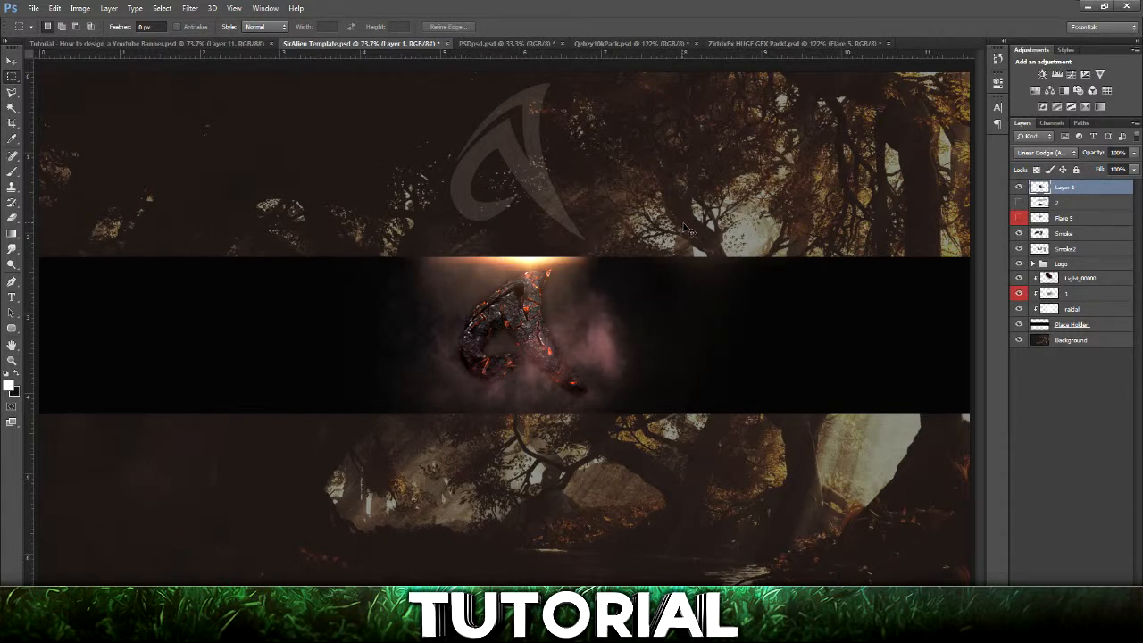
# Scale Layer 1's glow to about 162% and position its bright centre directly above the logo
pyautogui.hotkey('ctrl', 't')
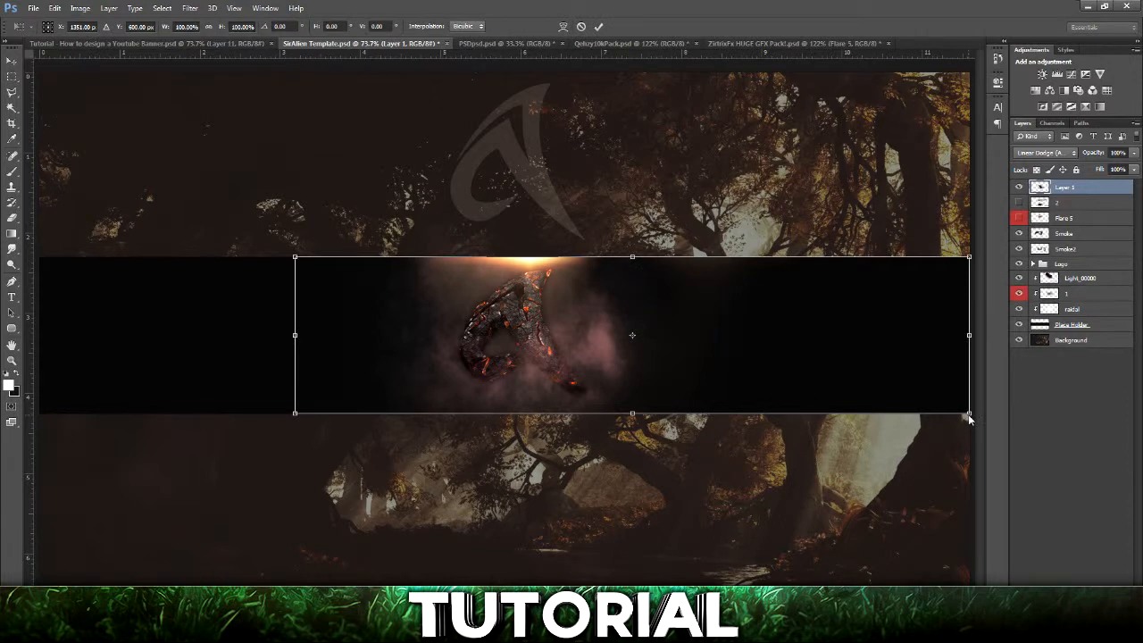
pyautogui.moveTo(968, 415); pyautogui.dragTo(1142, 598)
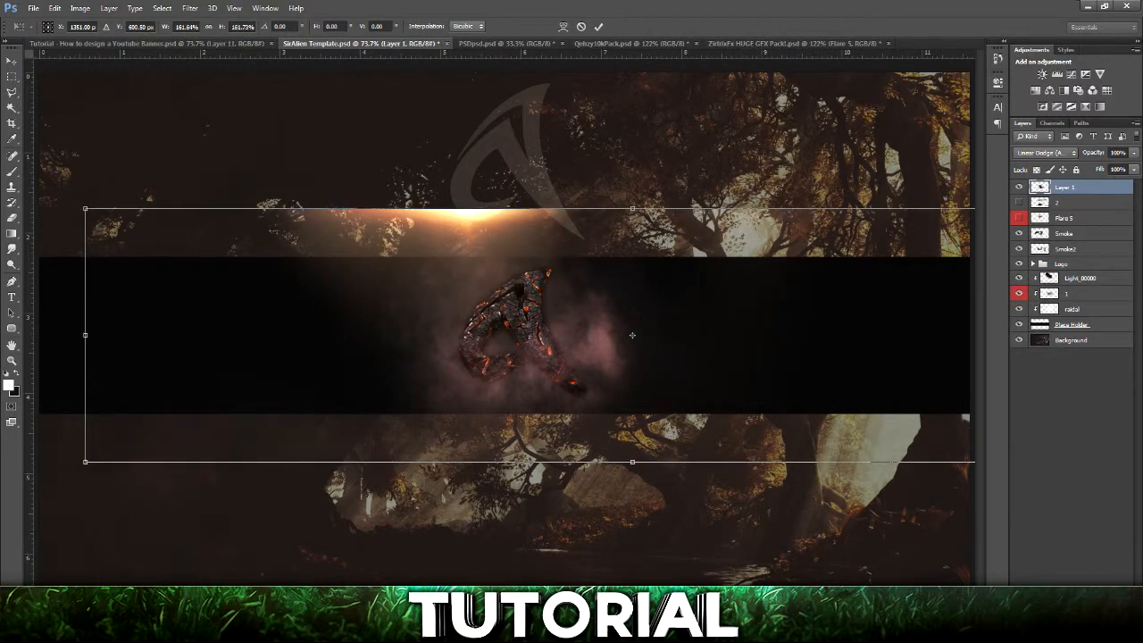
pyautogui.moveTo(547, 316); pyautogui.dragTo(604, 340)
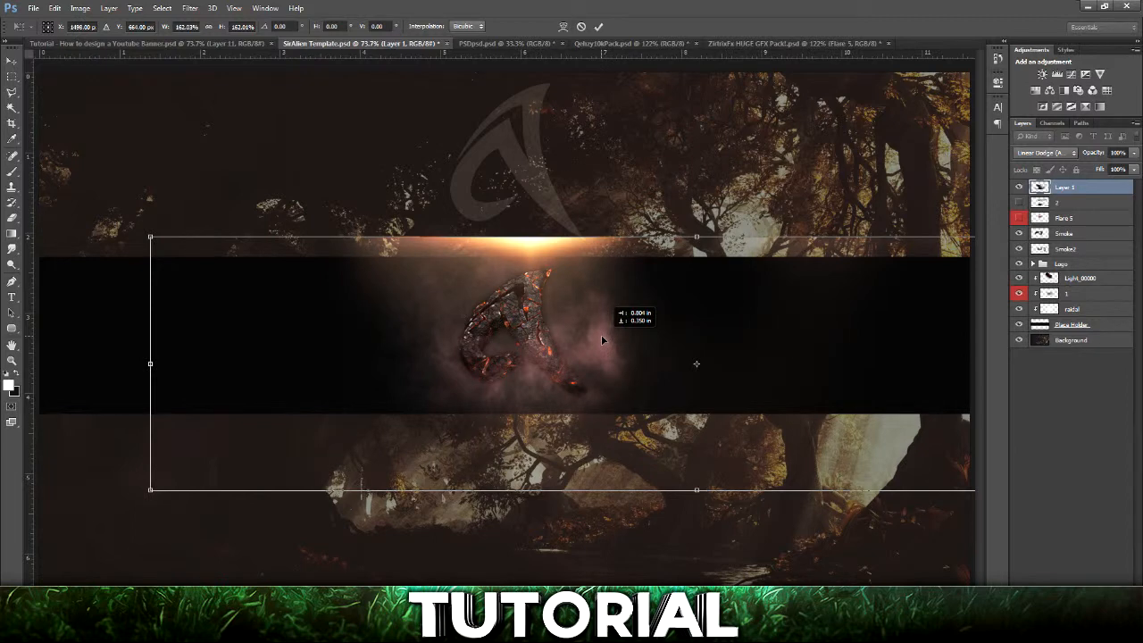
pyautogui.moveTo(600, 341); pyautogui.dragTo(600, 340)
pyautogui.click(599, 28)
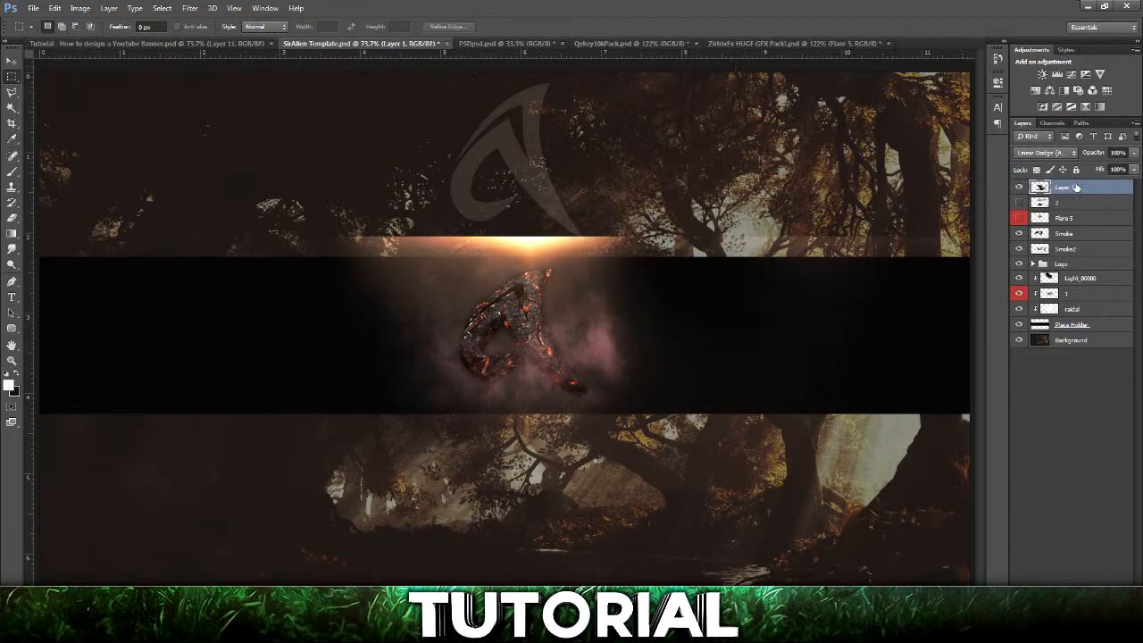
# Cut the part of Layer 1 inside the Place Holder's outline onto a new layer, and hide Layer 1
pyautogui.keyDown('ctrl'); pyautogui.click(1043, 328); pyautogui.keyUp('ctrl')
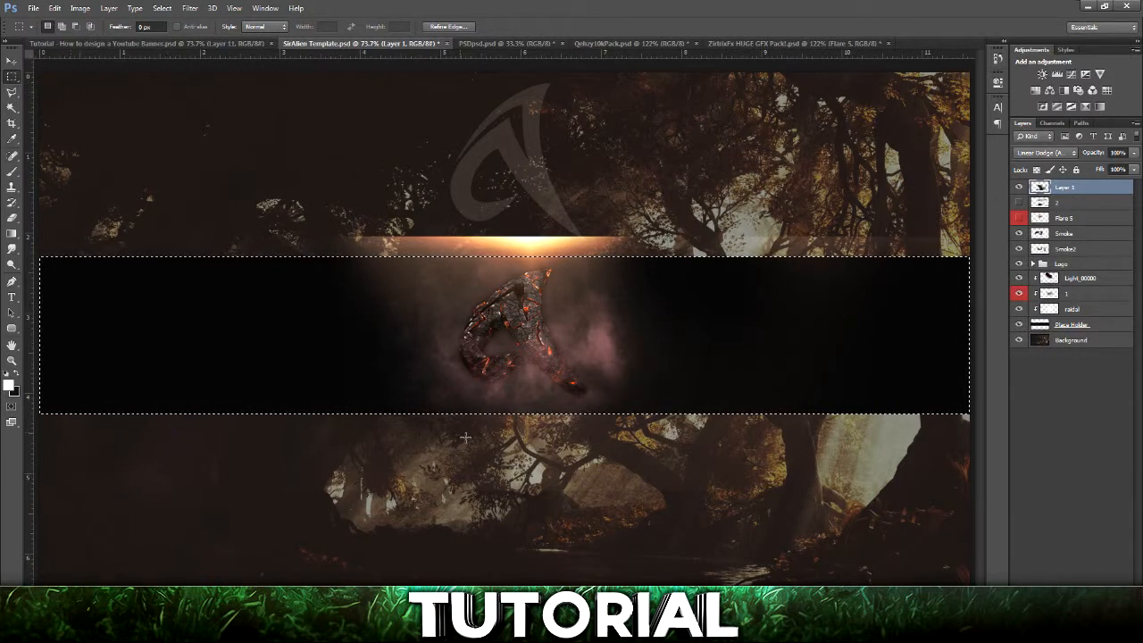
pyautogui.rightClick(456, 385)
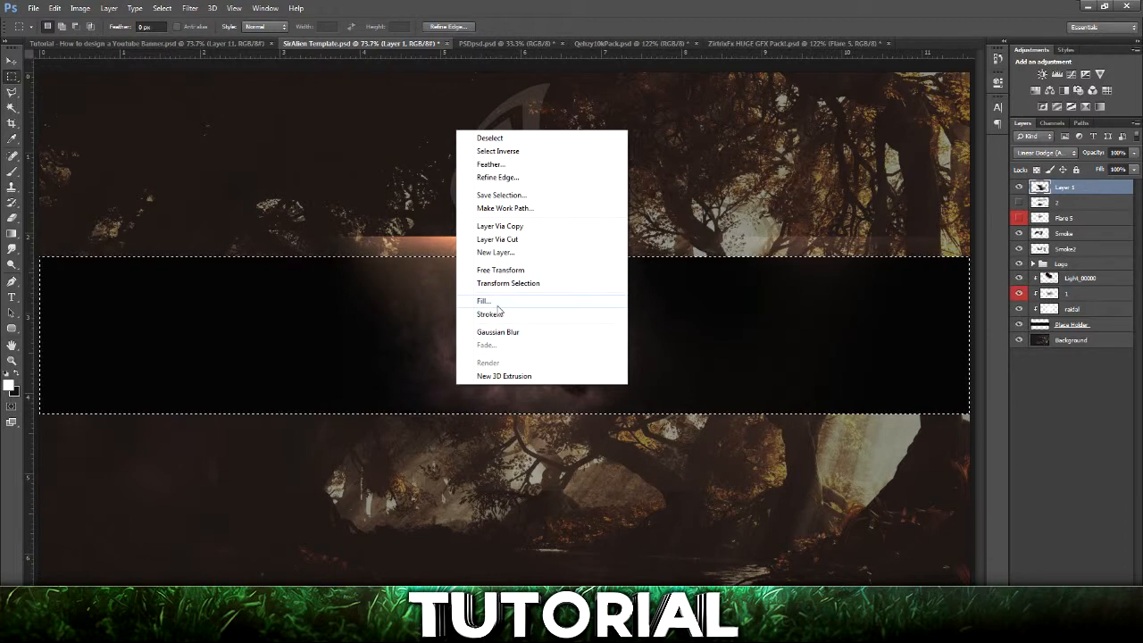
pyautogui.click(512, 241)
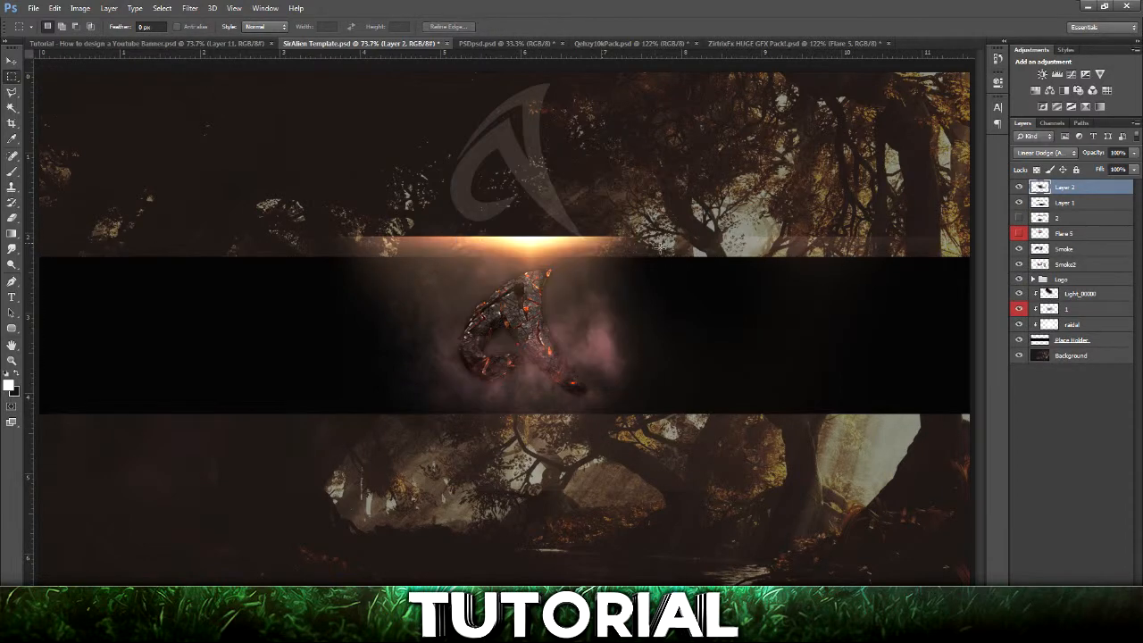
pyautogui.click(1020, 203)
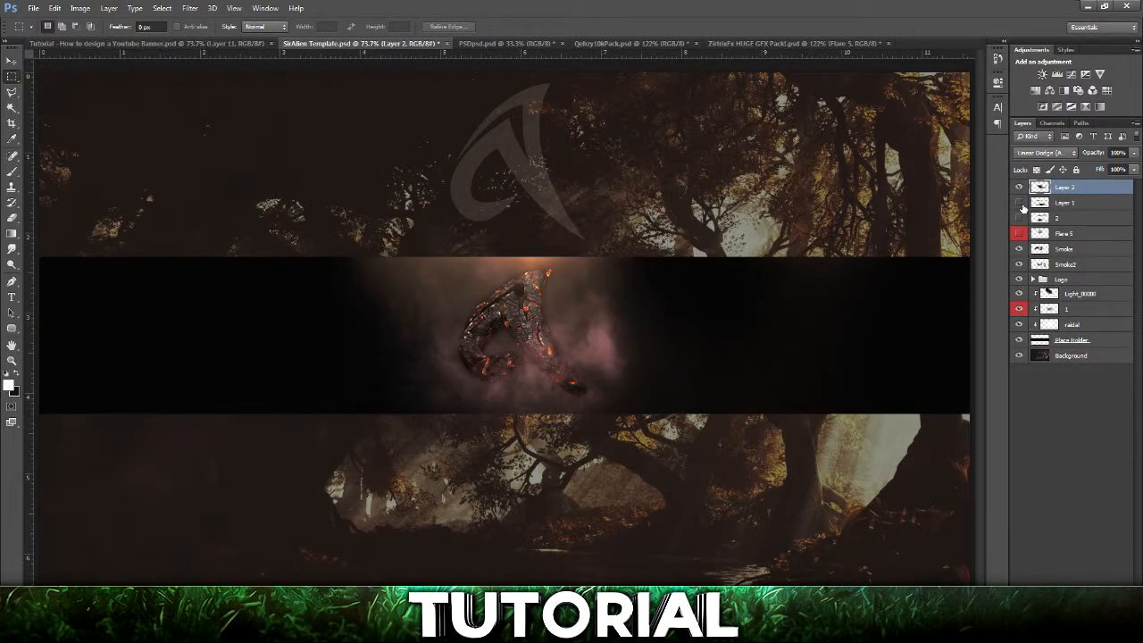
# Move Layer 2's glow slightly up past the strip's upper edge, and load the Place Holder's outline as a selection
pyautogui.click(1086, 205)
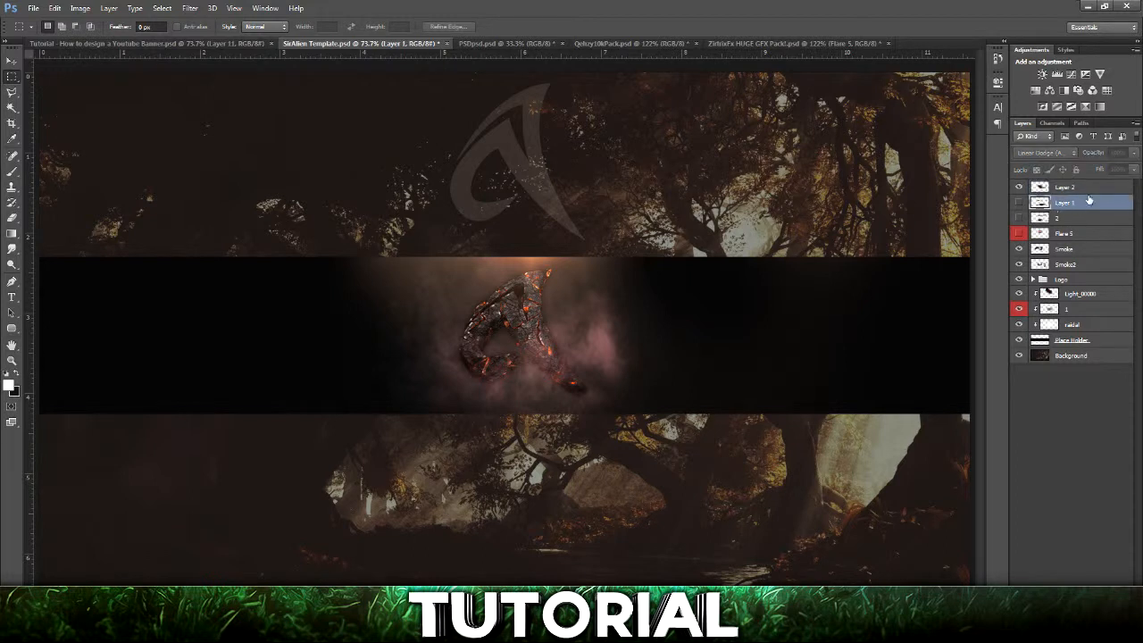
pyautogui.click(1079, 189)
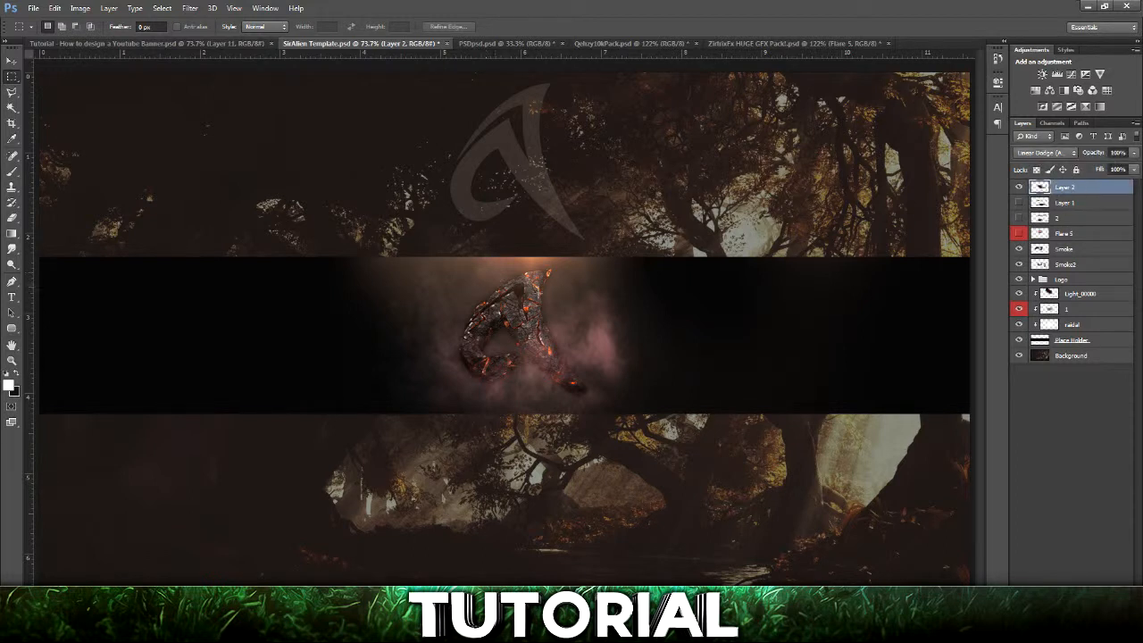
pyautogui.moveTo(539, 293); pyautogui.dragTo(533, 275)
pyautogui.keyDown('ctrl'); pyautogui.click(1040, 340); pyautogui.keyUp('ctrl')
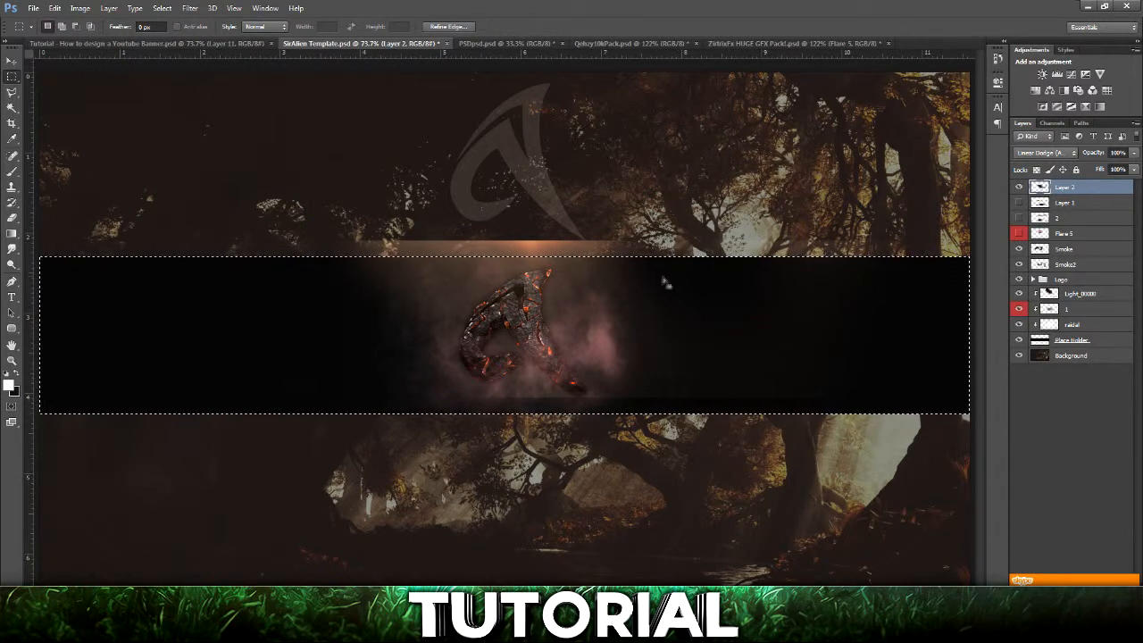
# Try cutting the part of Layer 2 inside the strip onto a new layer, toggle both layers' visibility to compare, and undo the cut
pyautogui.rightClick(462, 302)
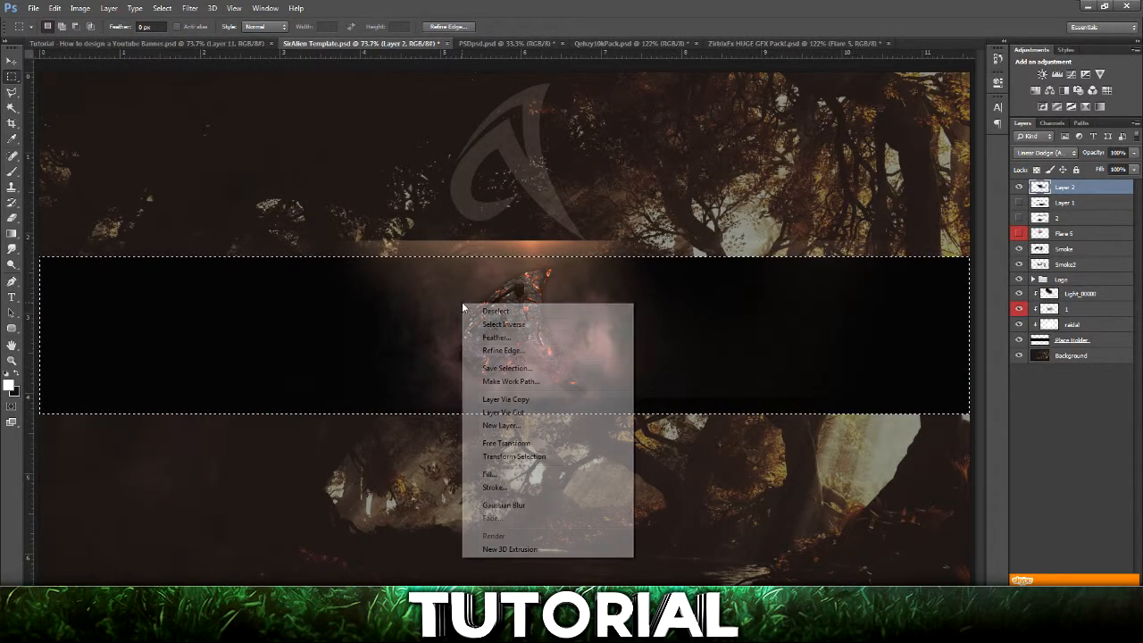
pyautogui.click(504, 399)
pyautogui.click(1020, 188)
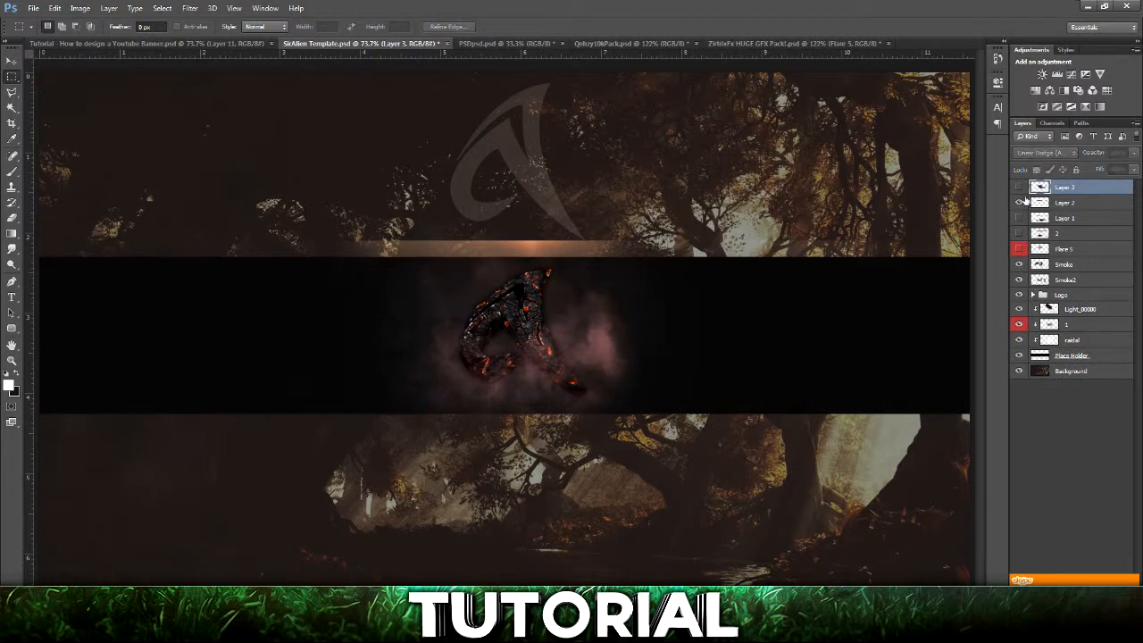
pyautogui.click(1020, 188)
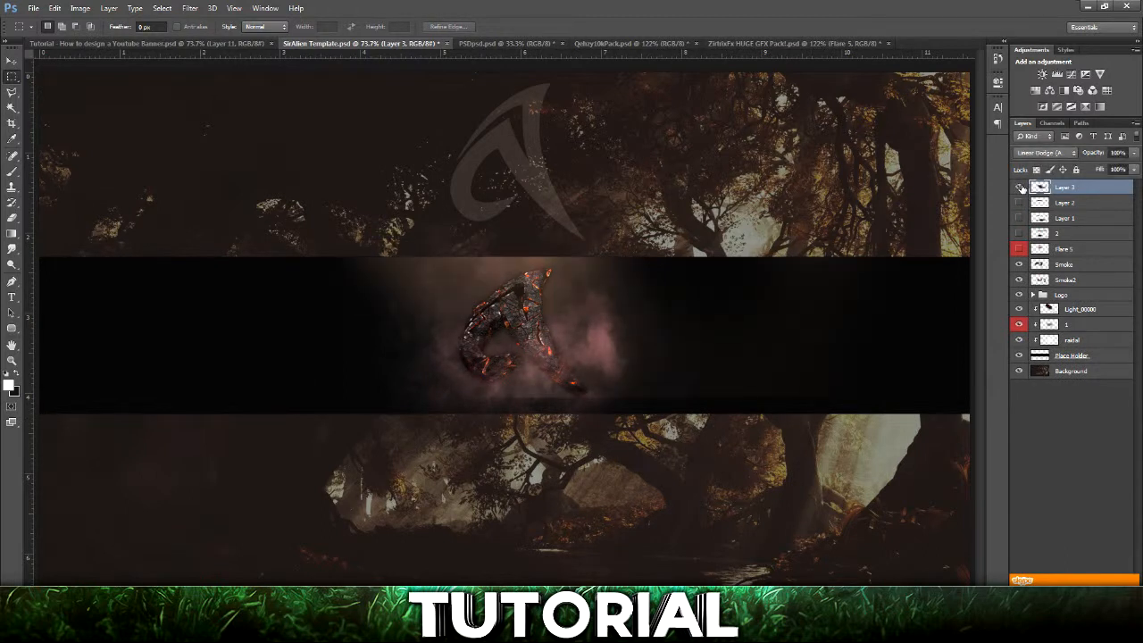
pyautogui.click(1020, 187)
pyautogui.click(1020, 202)
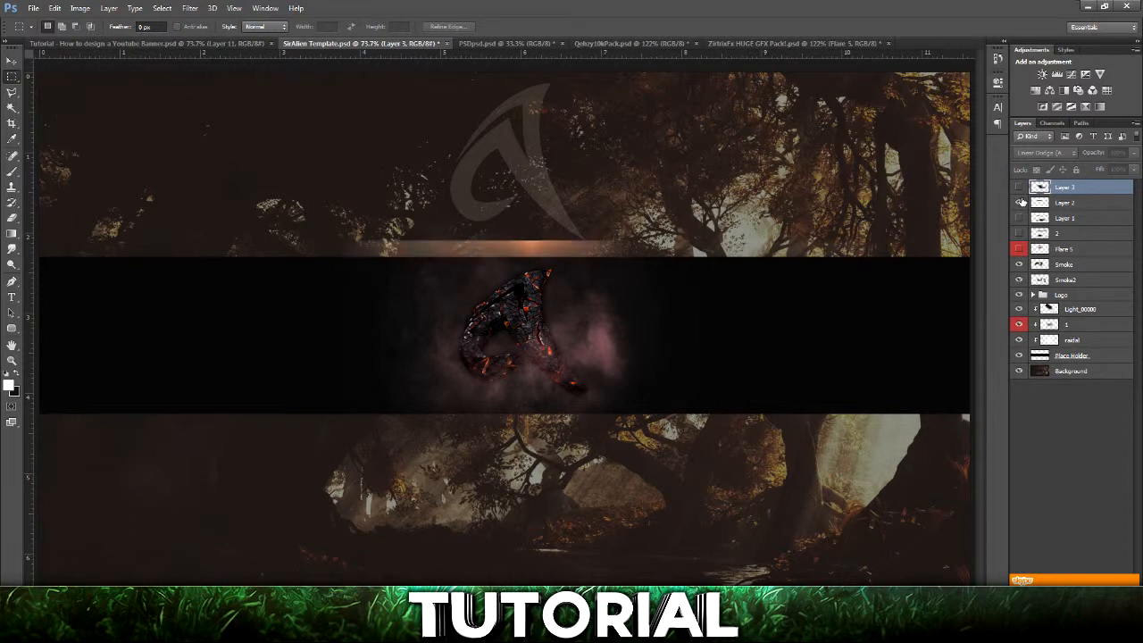
pyautogui.click(1020, 202)
pyautogui.click(1020, 187)
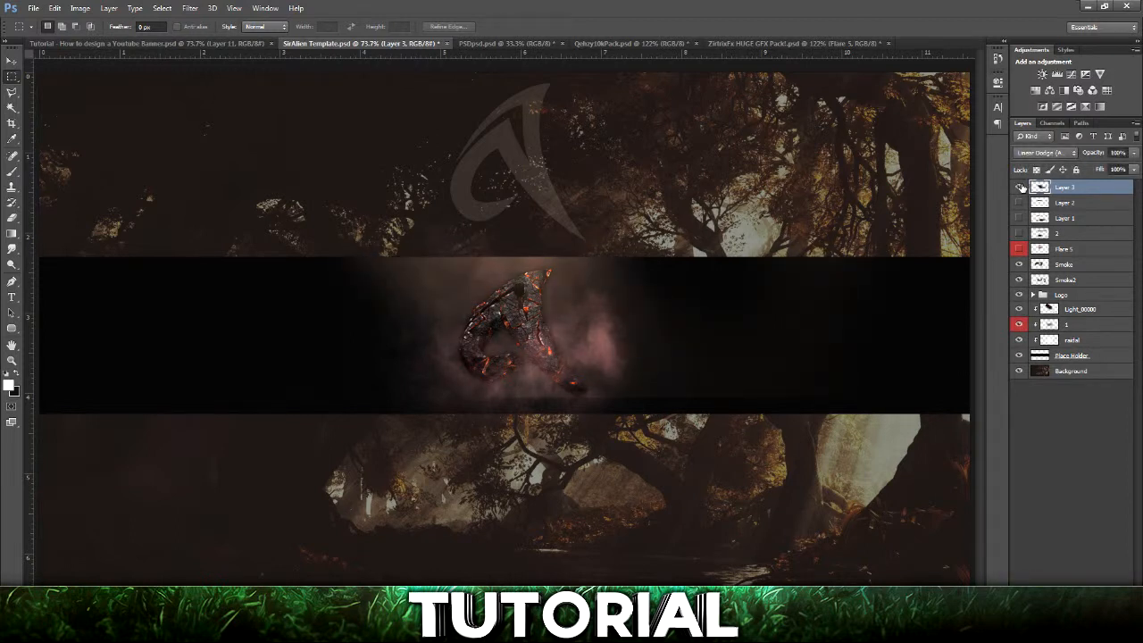
pyautogui.hotkey('ctrl', 'z')
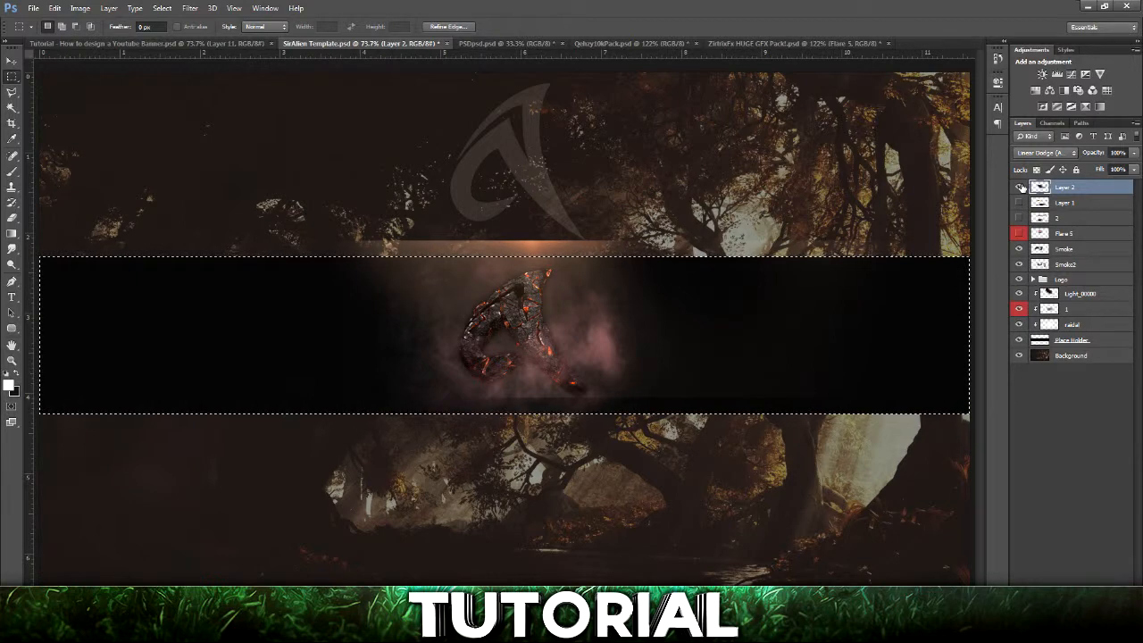
# Cut the part of Layer 2 inside the banner strip onto a new layer and erase its faint haze right of the logo
pyautogui.rightClick(743, 385)
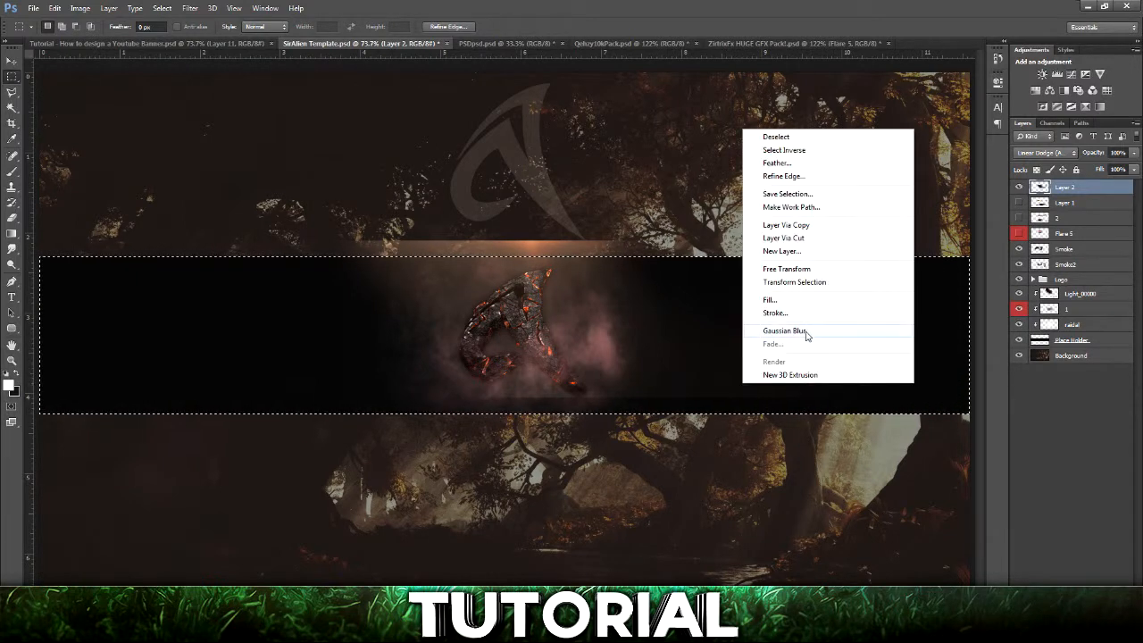
pyautogui.click(795, 238)
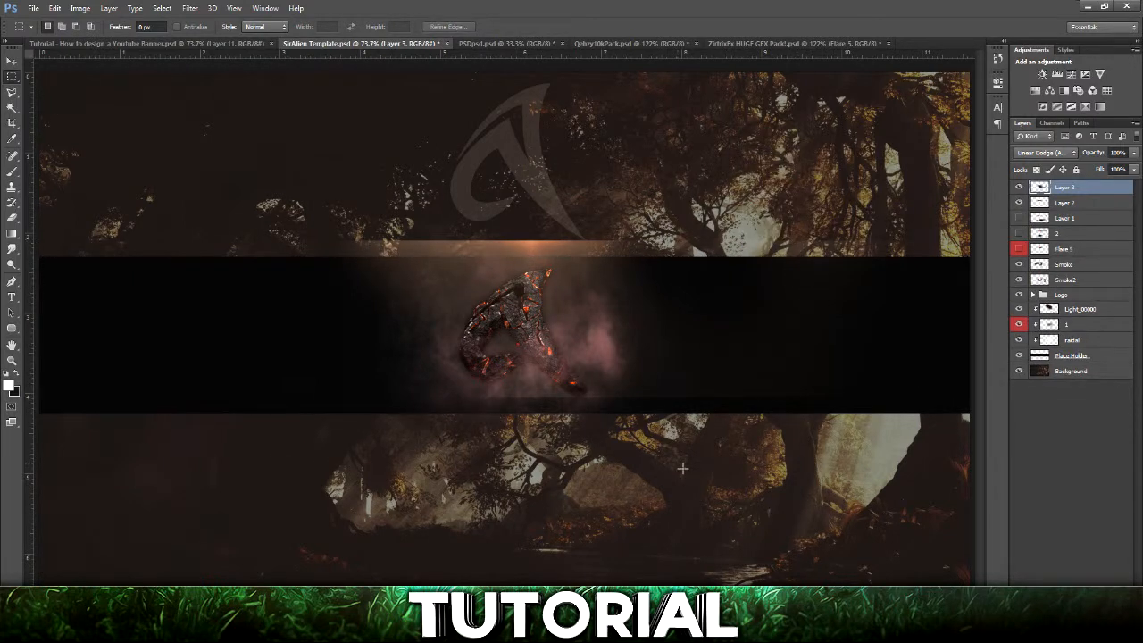
pyautogui.click(12, 217)
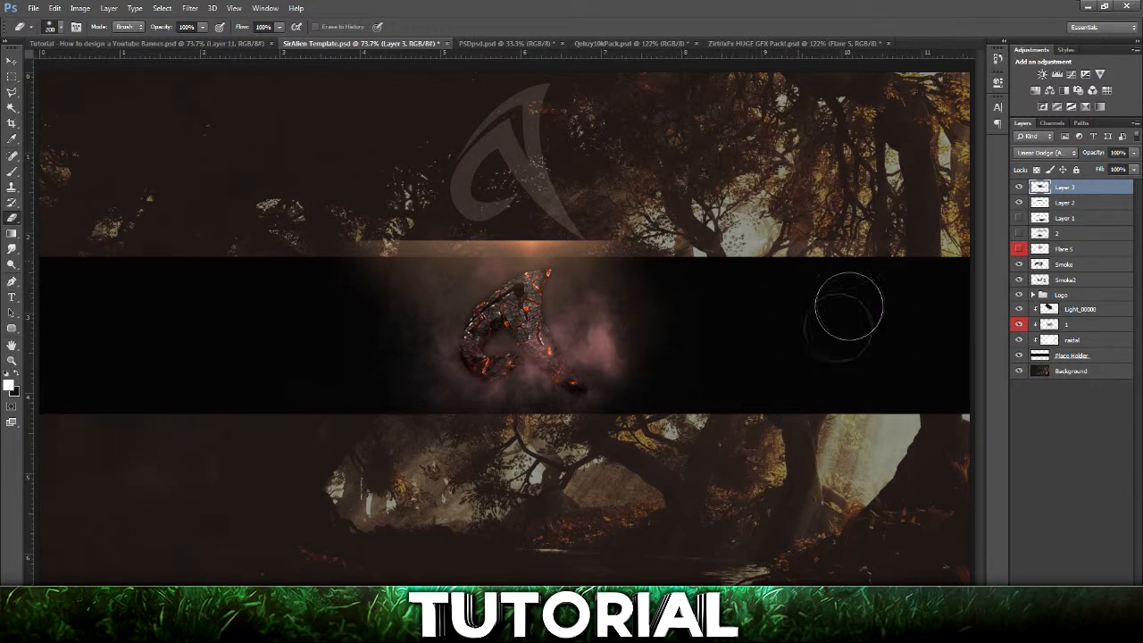
pyautogui.keyDown('ctrl'); pyautogui.click(1041, 191); pyautogui.keyUp('ctrl')
pyautogui.hotkey('ctrl', 'd')
# Delete the leftover glow layers Layer 2, Layer 1, 2 and Flare 5
pyautogui.click(1097, 208)
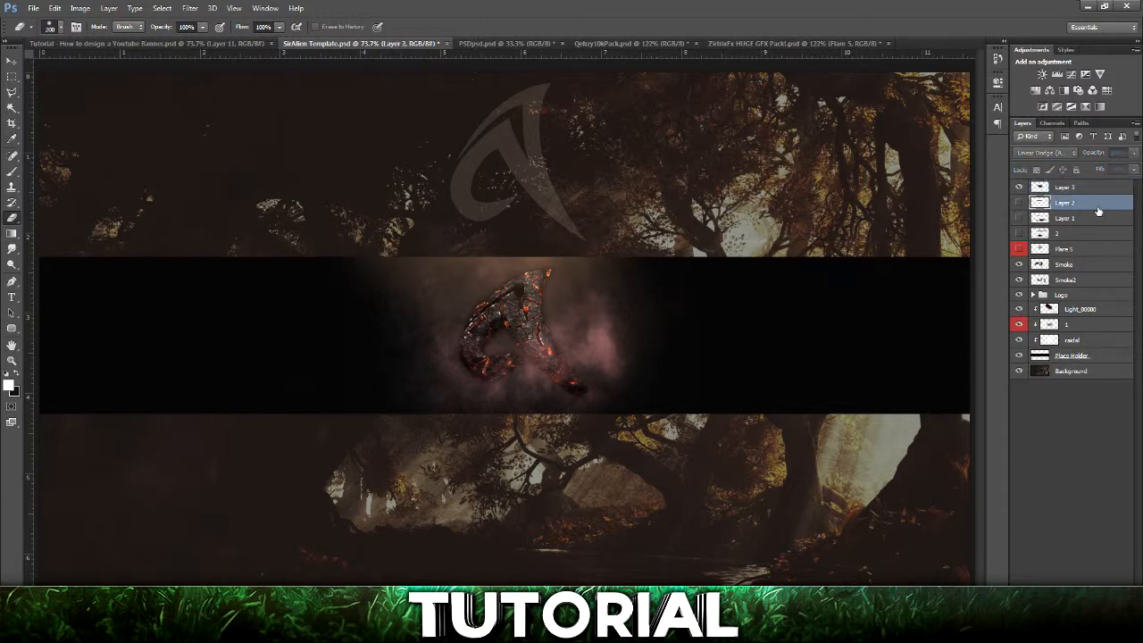
pyautogui.press('Delete')
pyautogui.press('Delete')
pyautogui.press('Delete')
pyautogui.click(1020, 204)
pyautogui.click(1020, 203)
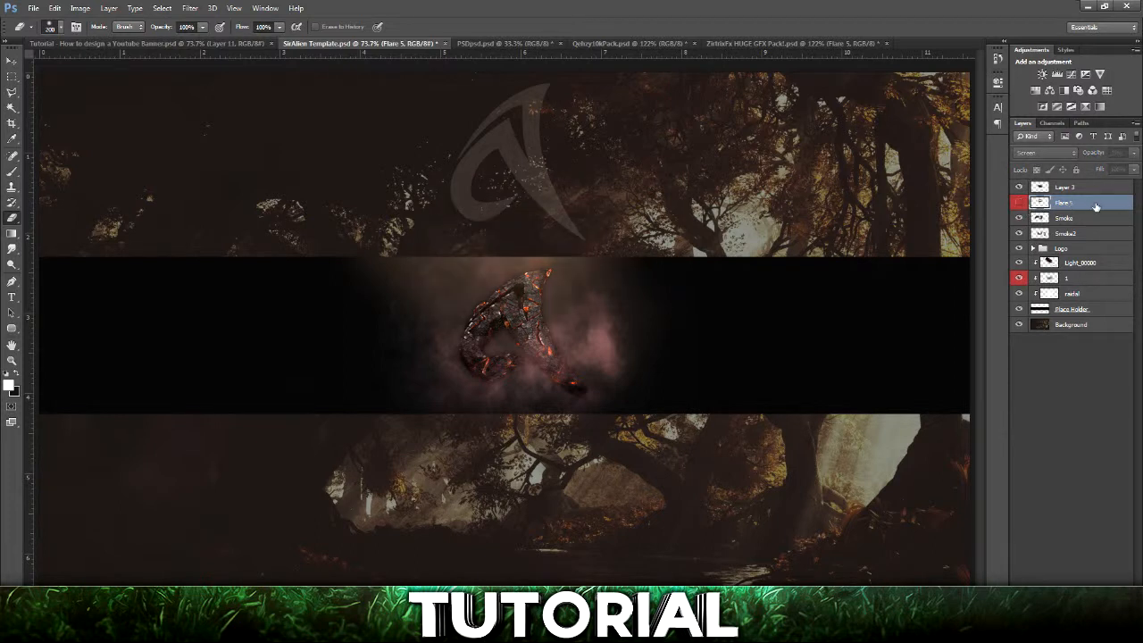
pyautogui.press('Delete')
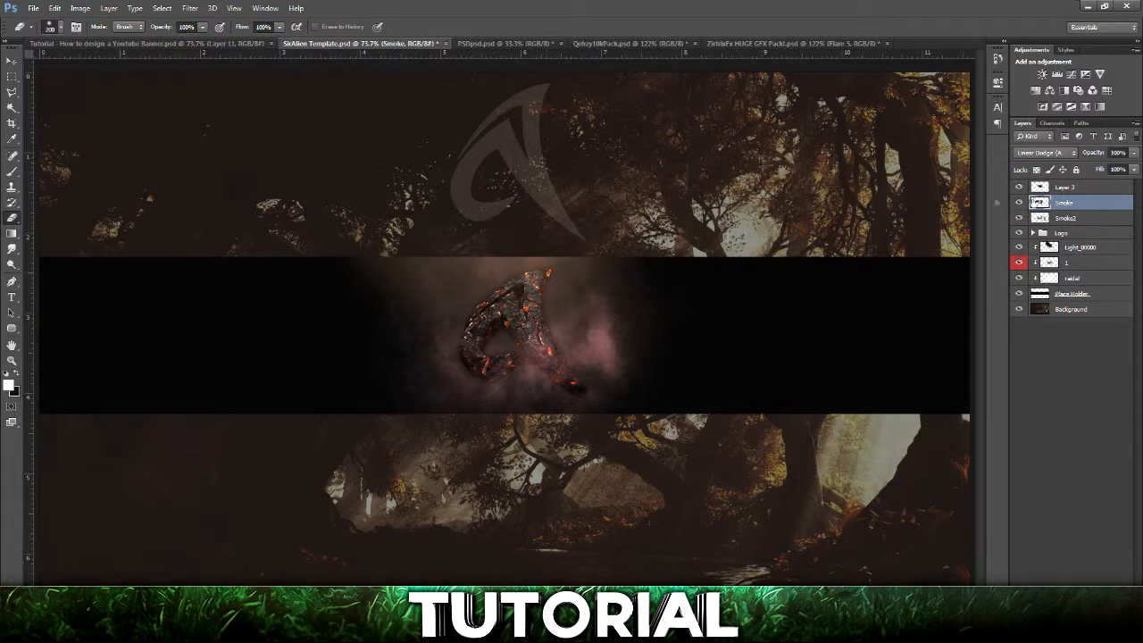
# Try colorizing Layer 3 with Hue/Saturation at hue 0 and saturation 100, and discard the adjustment
pyautogui.click(1087, 190)
pyautogui.hotkey('ctrl', 'u')
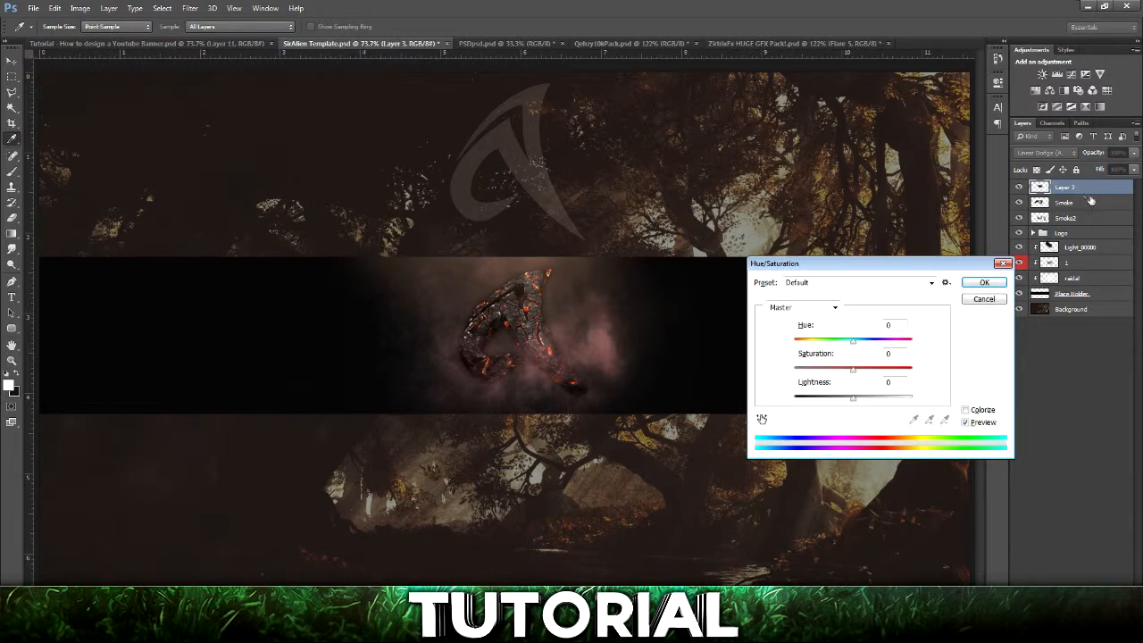
pyautogui.click(965, 411)
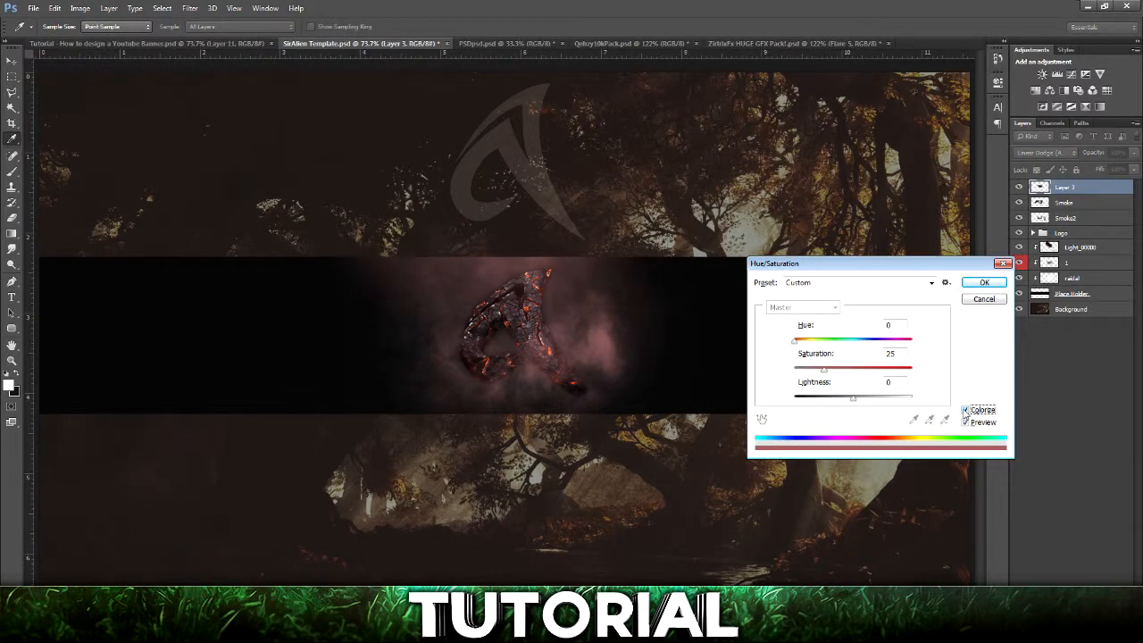
pyautogui.moveTo(816, 366); pyautogui.dragTo(986, 397)
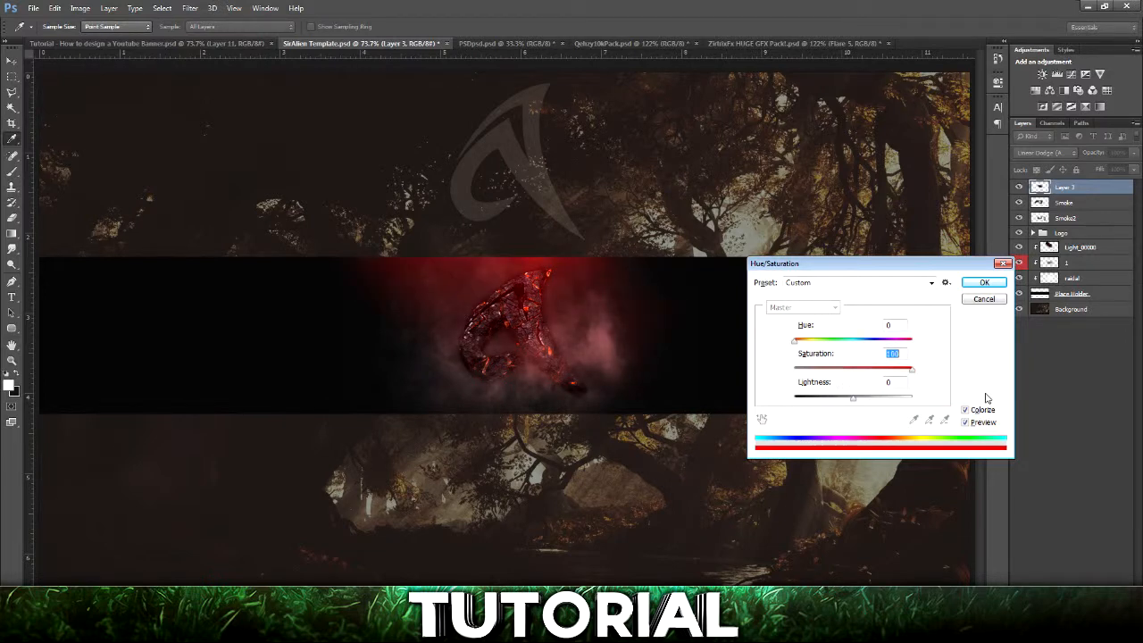
pyautogui.moveTo(937, 399); pyautogui.dragTo(914, 398)
pyautogui.click(1002, 265)
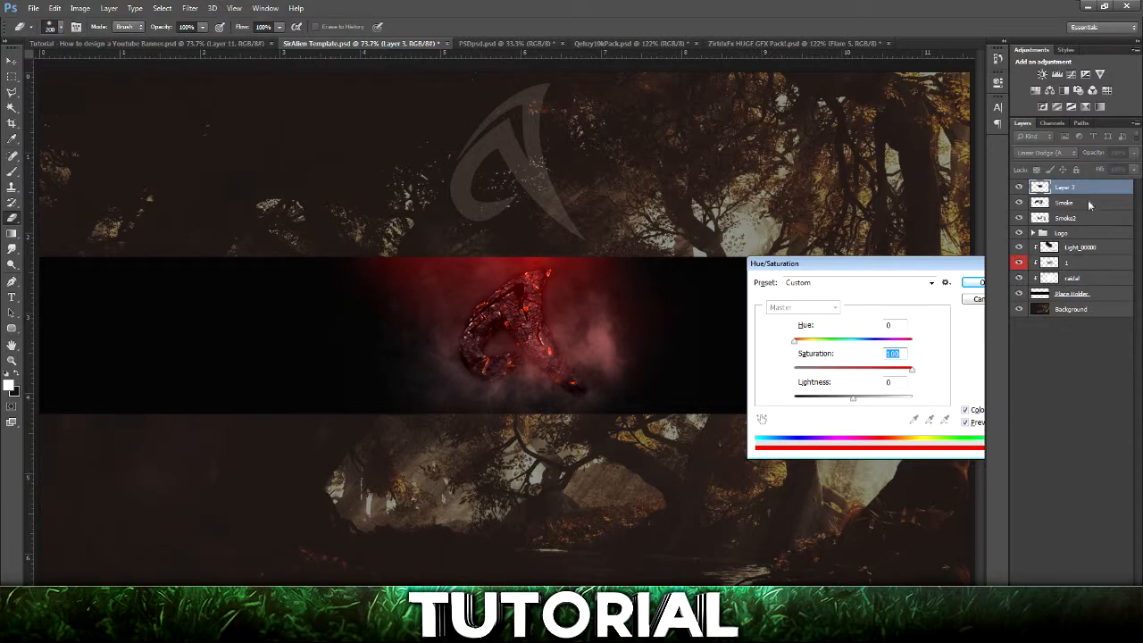
# Duplicate Layer 3 and erase the left edge of the glow on the original and the copy
pyautogui.hotkey('ctrl', 'j')
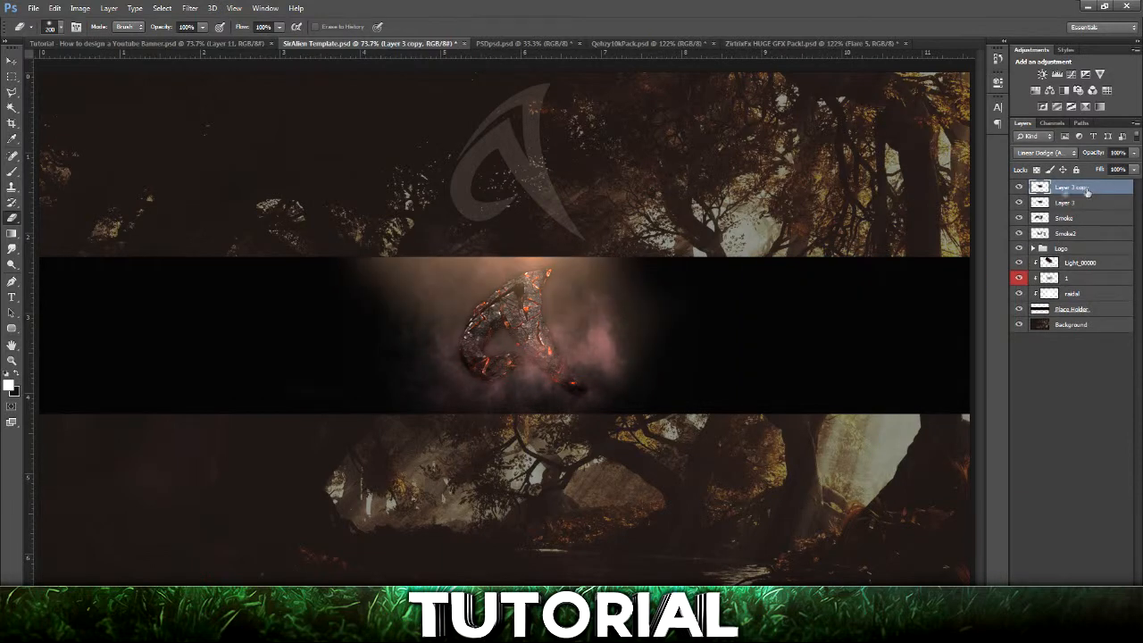
pyautogui.click(1093, 205)
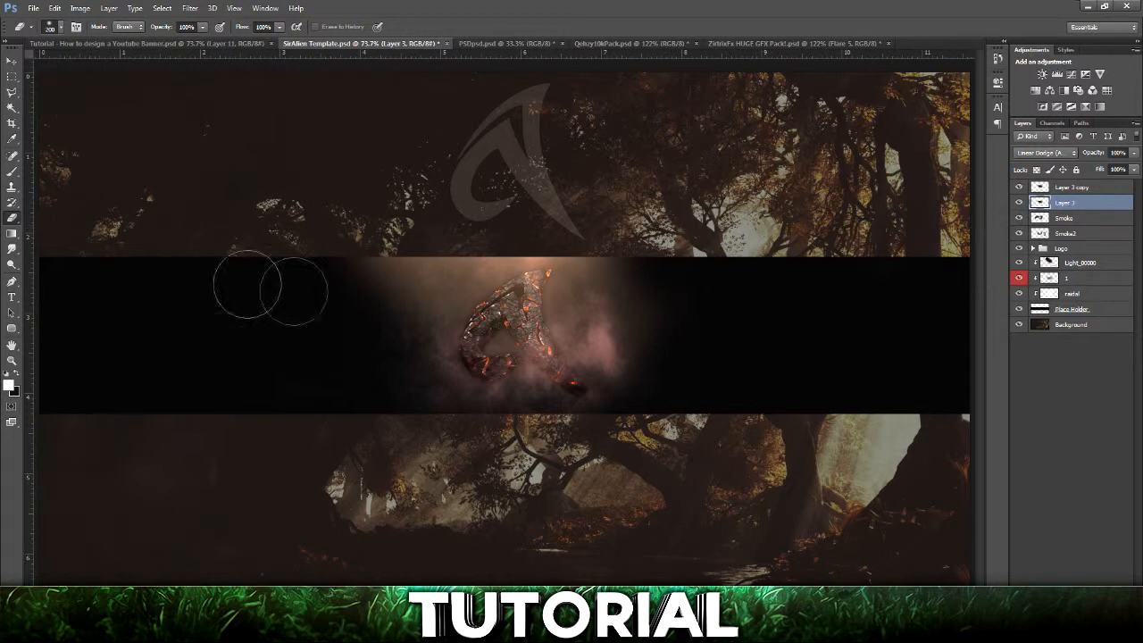
pyautogui.click(1063, 188)
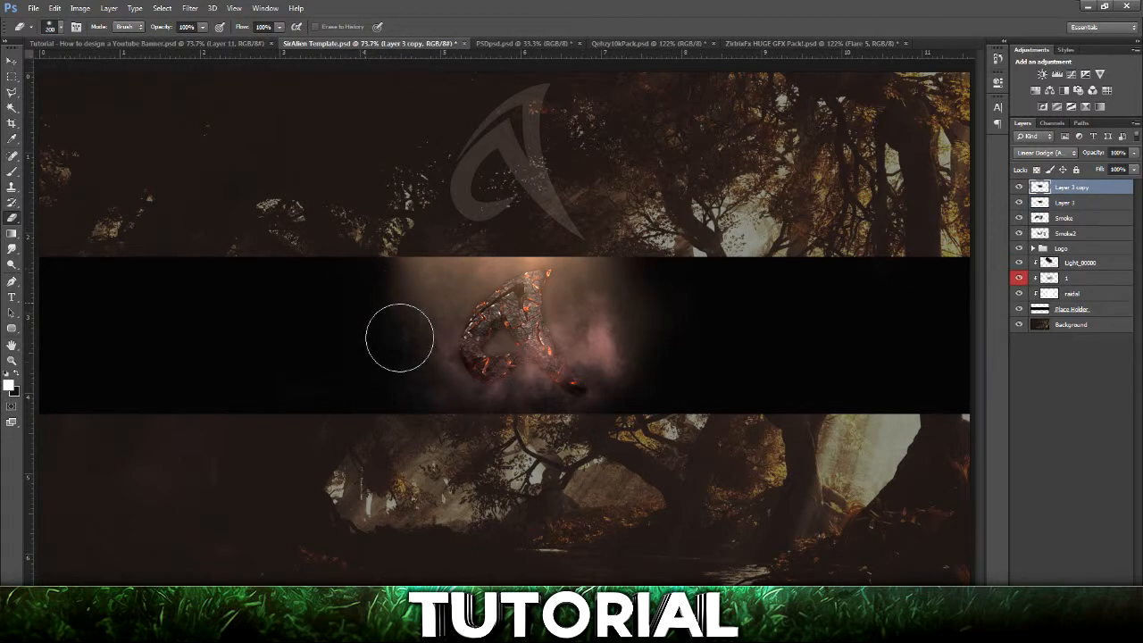
# Lower the opacity of Layer 3 copy to about 29%
pyautogui.click(1136, 154)
pyautogui.moveTo(1097, 170); pyautogui.dragTo(1102, 169)
pyautogui.click(624, 271)
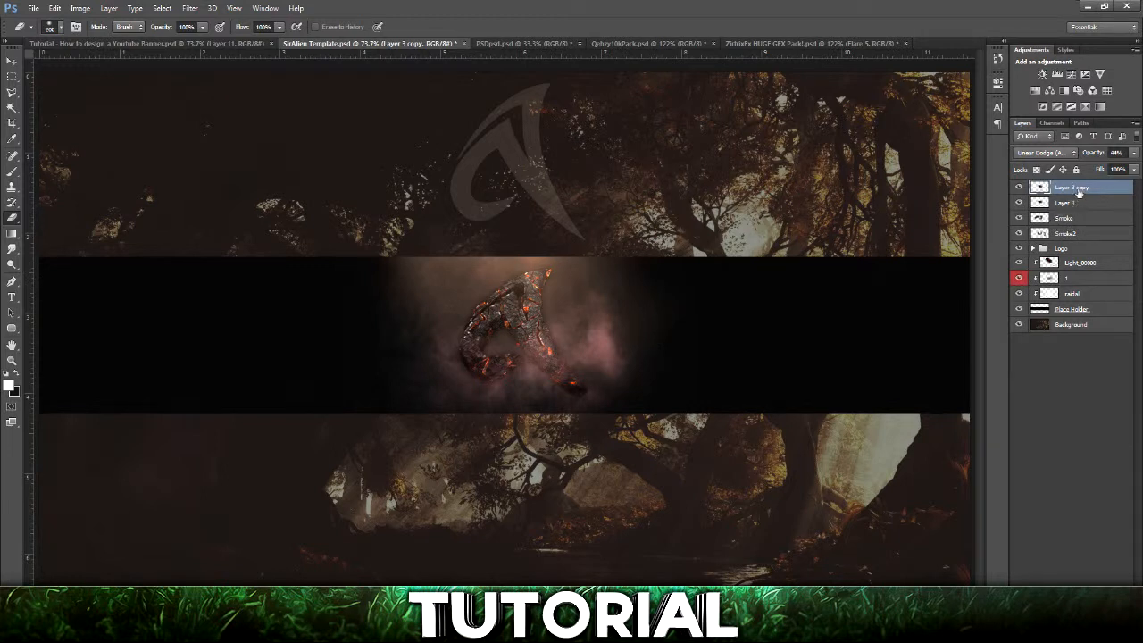
pyautogui.click(1134, 153)
pyautogui.moveTo(1091, 168); pyautogui.dragTo(1085, 167)
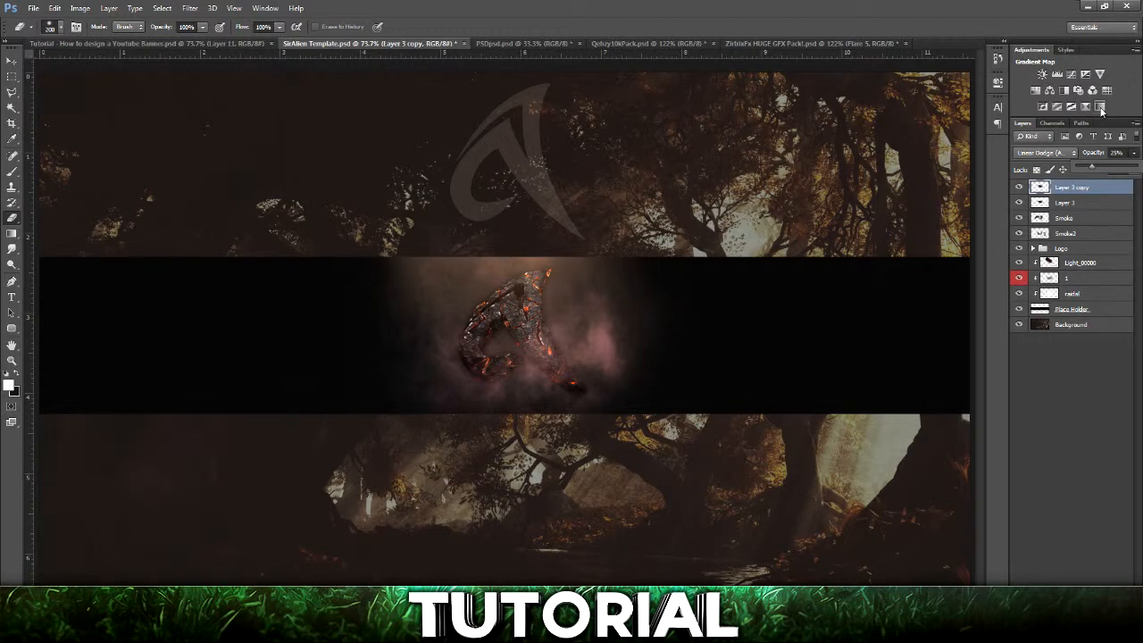
# Add a Gradient Map adjustment above Layer 3 copy using the ES Ocean Breeze 022 preset
pyautogui.click(14, 61)
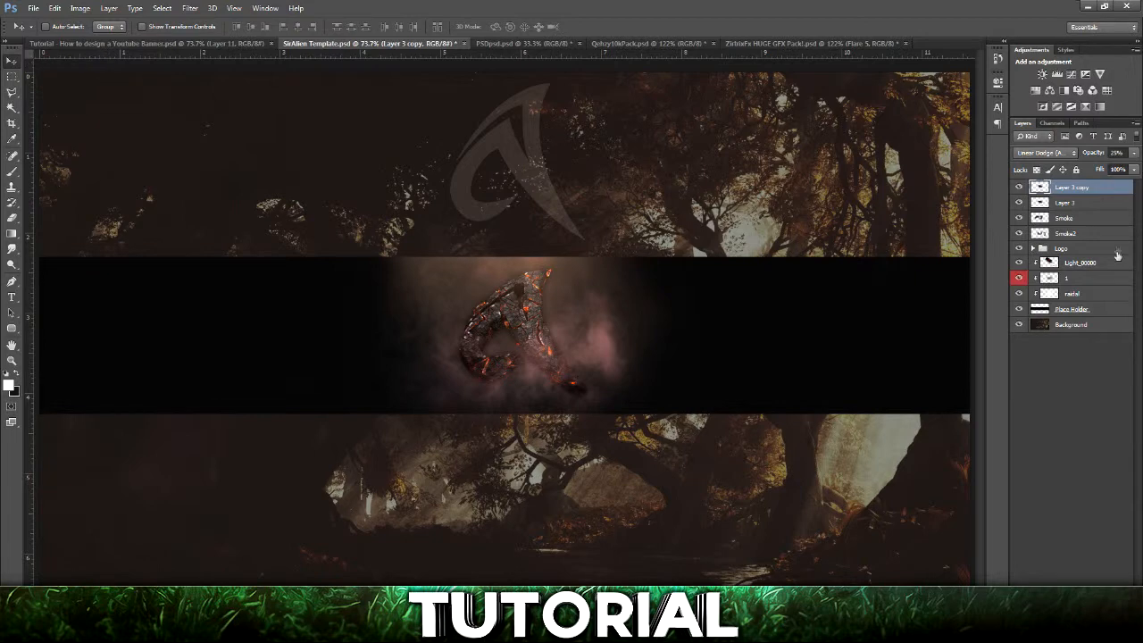
pyautogui.click(1100, 107)
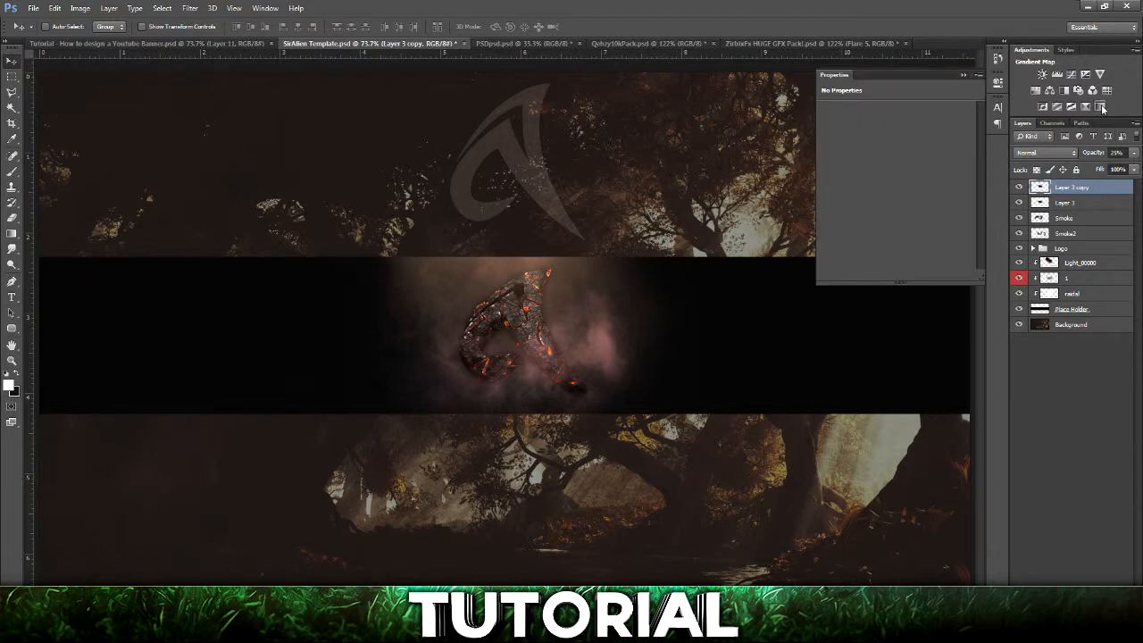
pyautogui.click(889, 112)
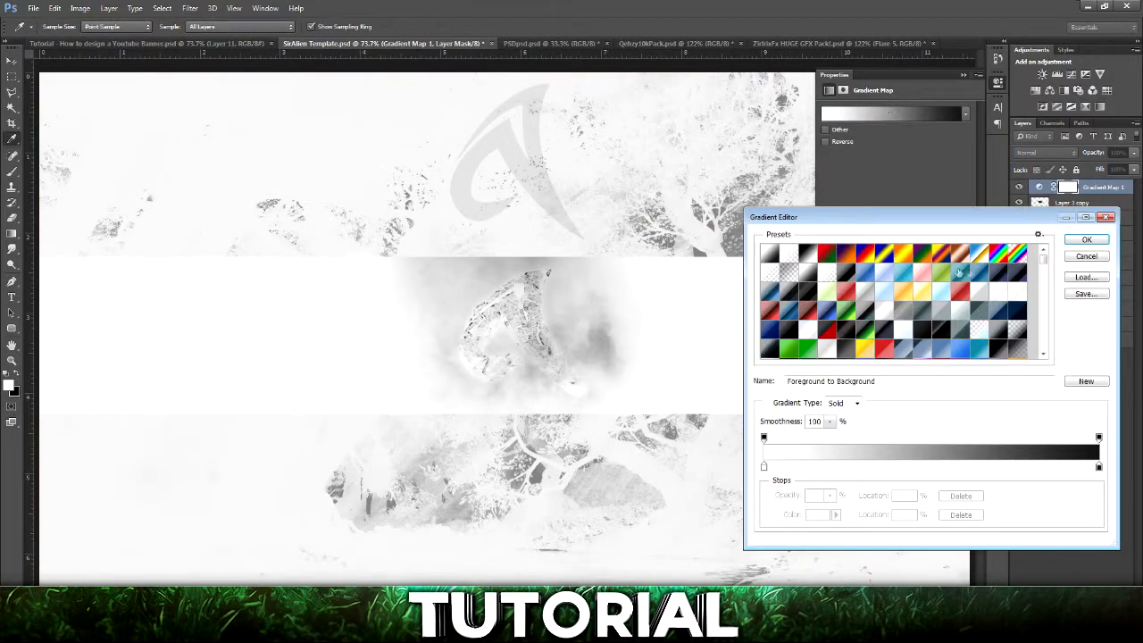
pyautogui.scroll(-5, 1047, 279)
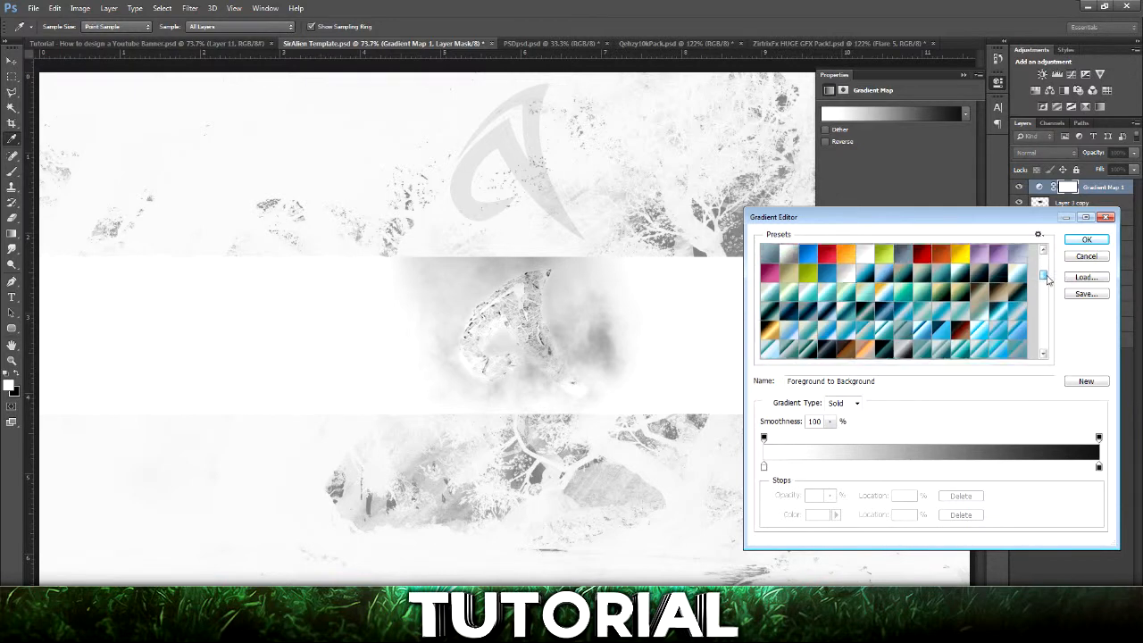
pyautogui.click(978, 288)
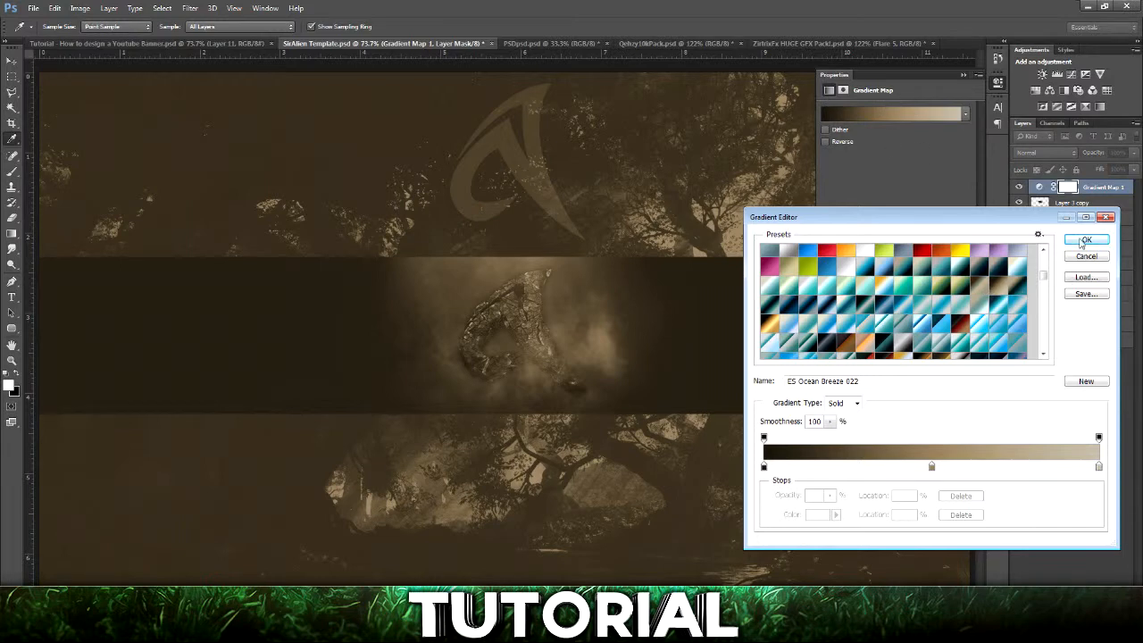
pyautogui.scroll(-6, 1013, 286)
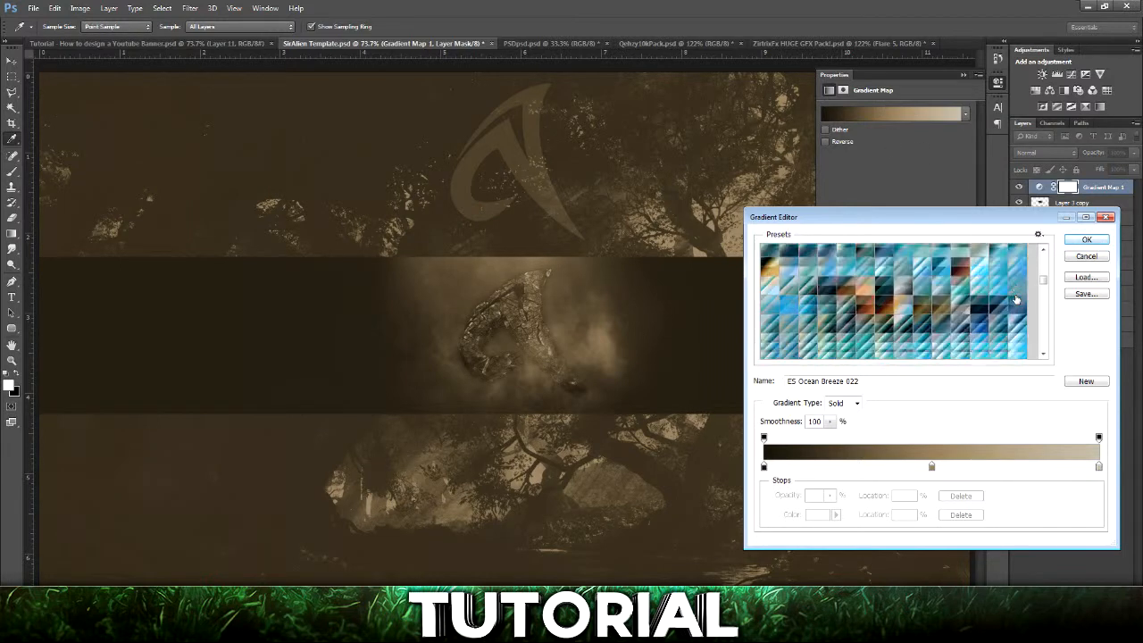
pyautogui.scroll(-3, 1013, 302)
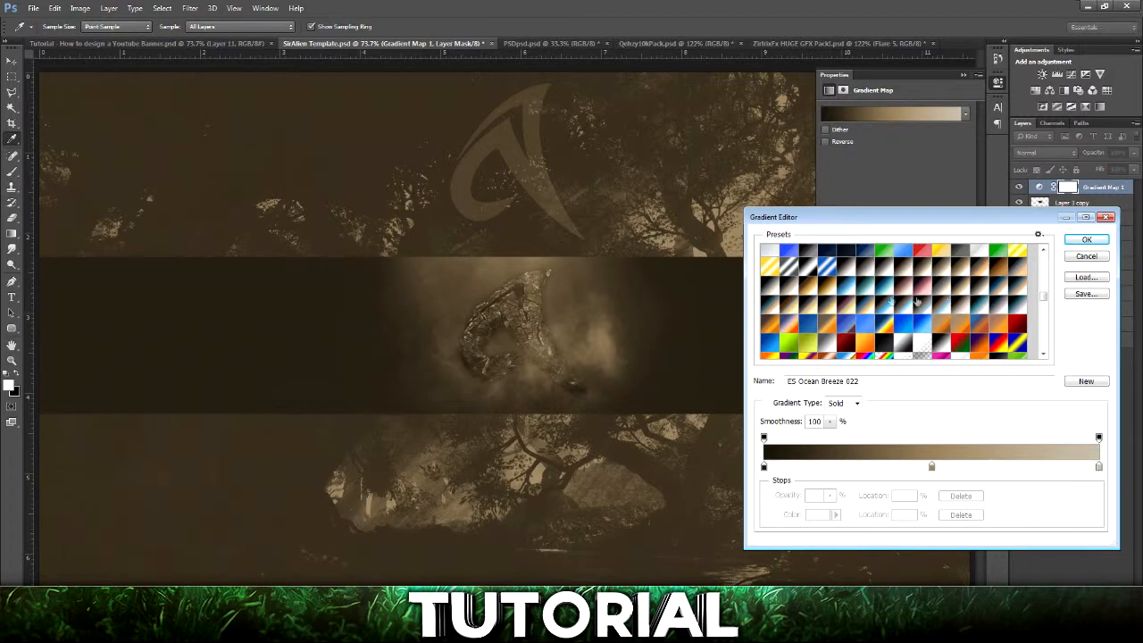
pyautogui.scroll(-3, 995, 282)
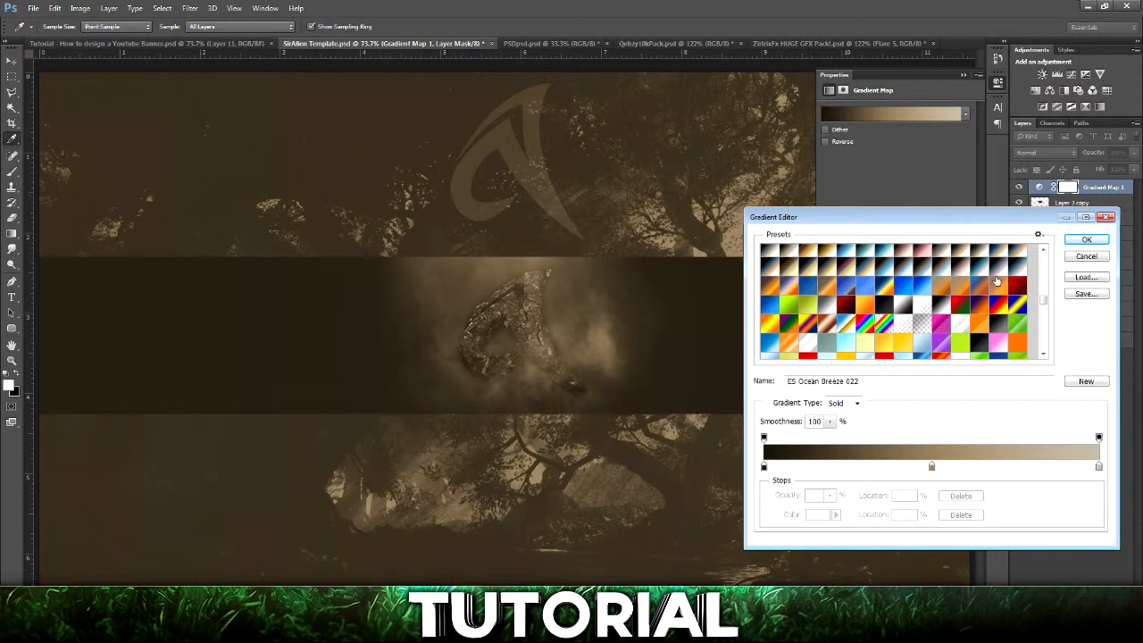
pyautogui.click(1087, 241)
# Set the gradient map's blend mode to Soft Light and its opacity to about 15%
pyautogui.click(1045, 153)
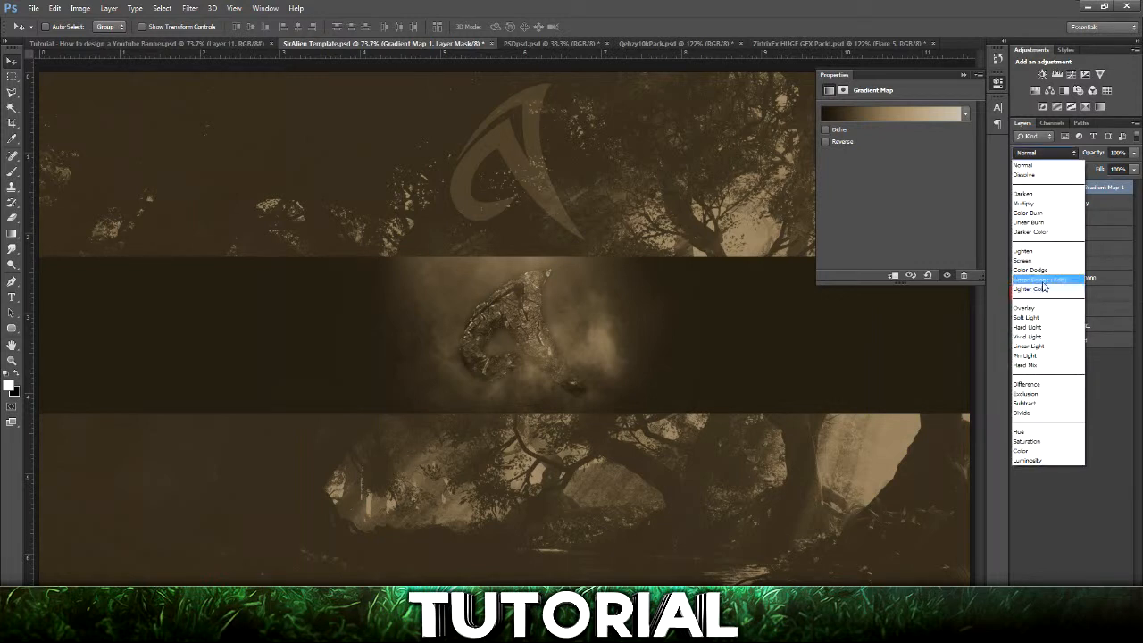
pyautogui.click(1027, 317)
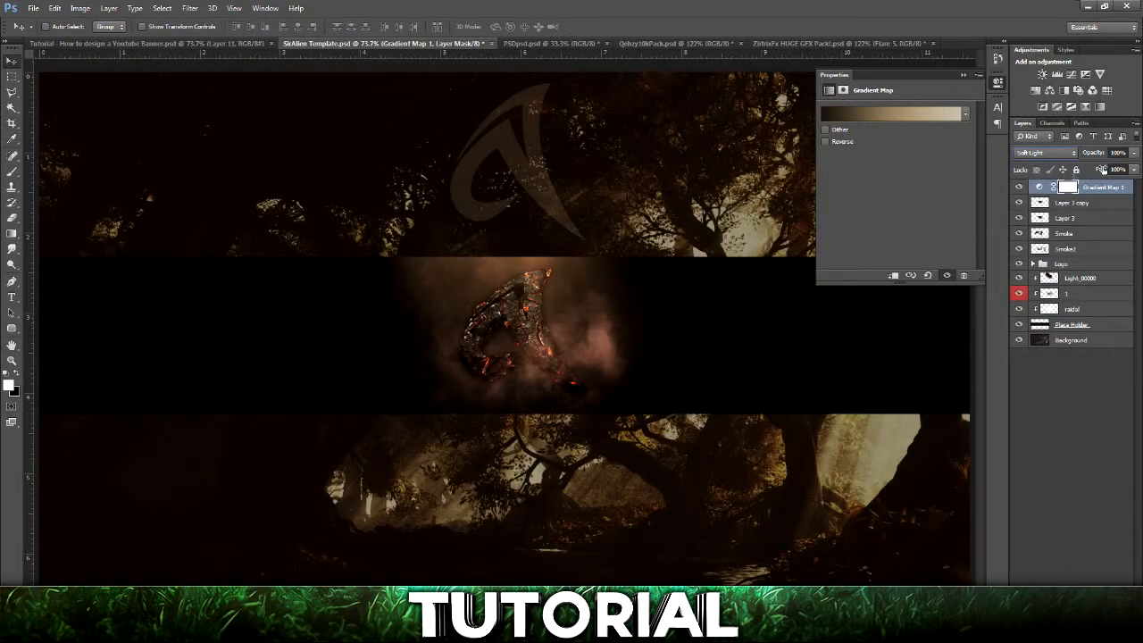
pyautogui.click(1134, 152)
pyautogui.moveTo(1091, 165); pyautogui.dragTo(1085, 169)
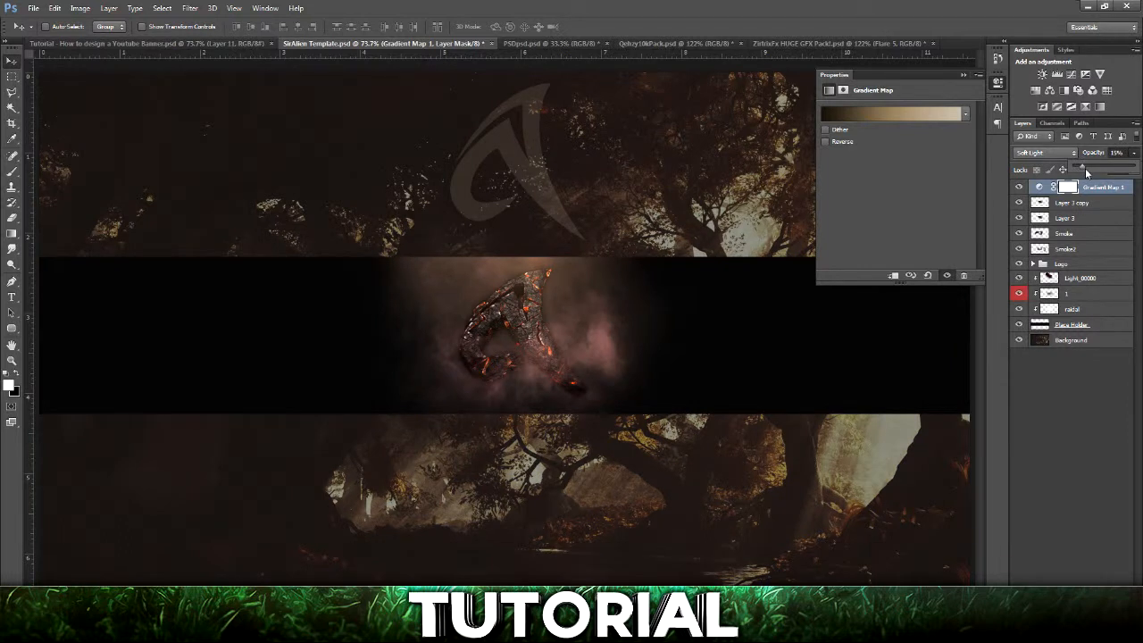
# Check the Smoke layer's effect by toggling its visibility, and erase its smoke over the logo's lower right leg with a 100 px eraser
pyautogui.click(1076, 234)
pyautogui.click(1020, 234)
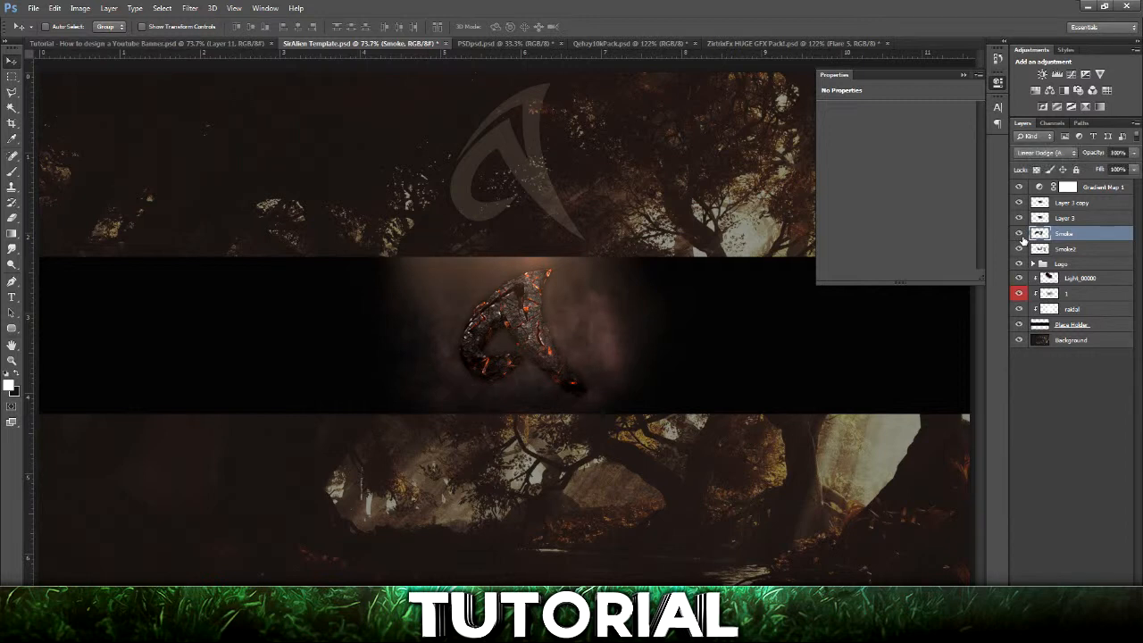
pyautogui.click(1021, 236)
pyautogui.click(1020, 235)
pyautogui.click(1021, 236)
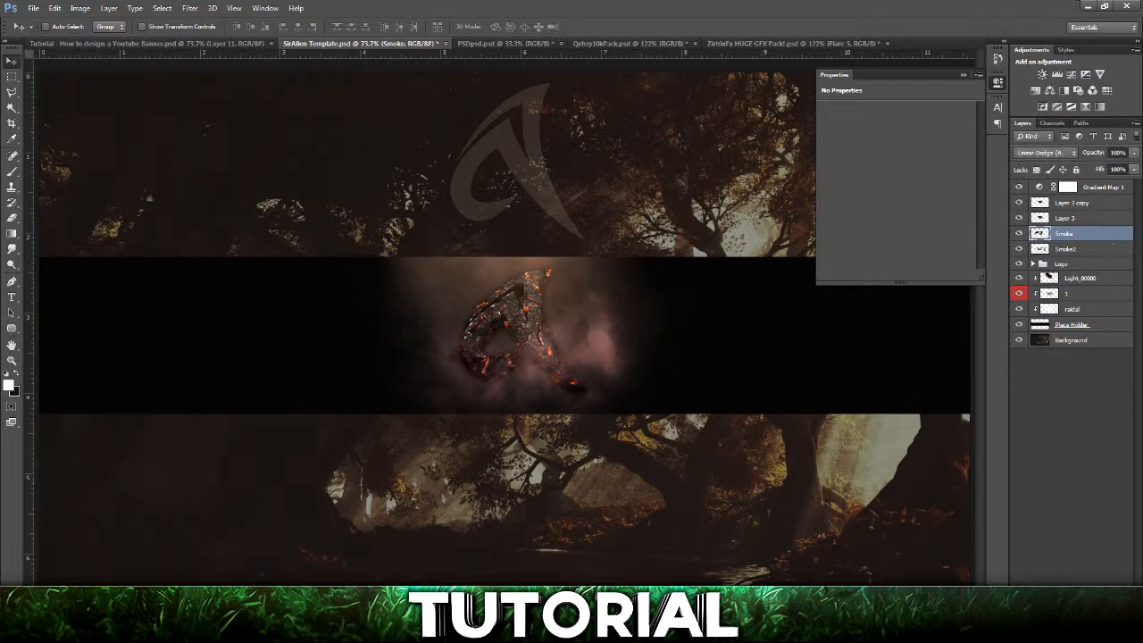
pyautogui.click(11, 217)
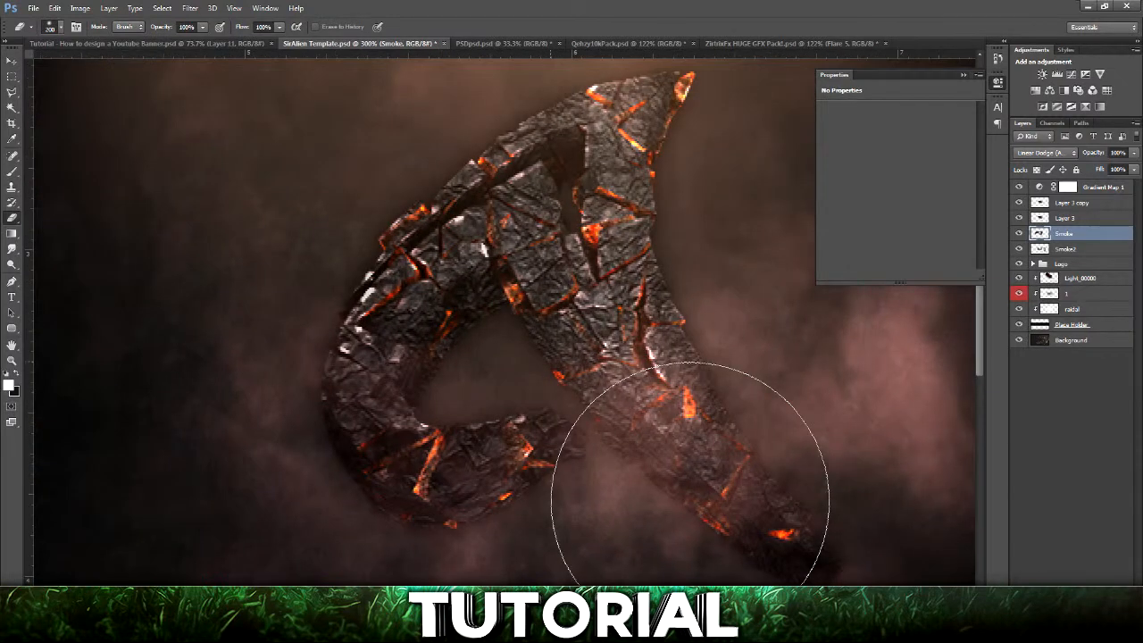
pyautogui.moveTo(691, 500)
pyautogui.mouseDown()
pyautogui.moveTo(745, 507)
pyautogui.moveTo(829, 542)
pyautogui.mouseUp()
pyautogui.press('[')
pyautogui.press('[')
pyautogui.press('[')
pyautogui.press('[')
pyautogui.press('[')
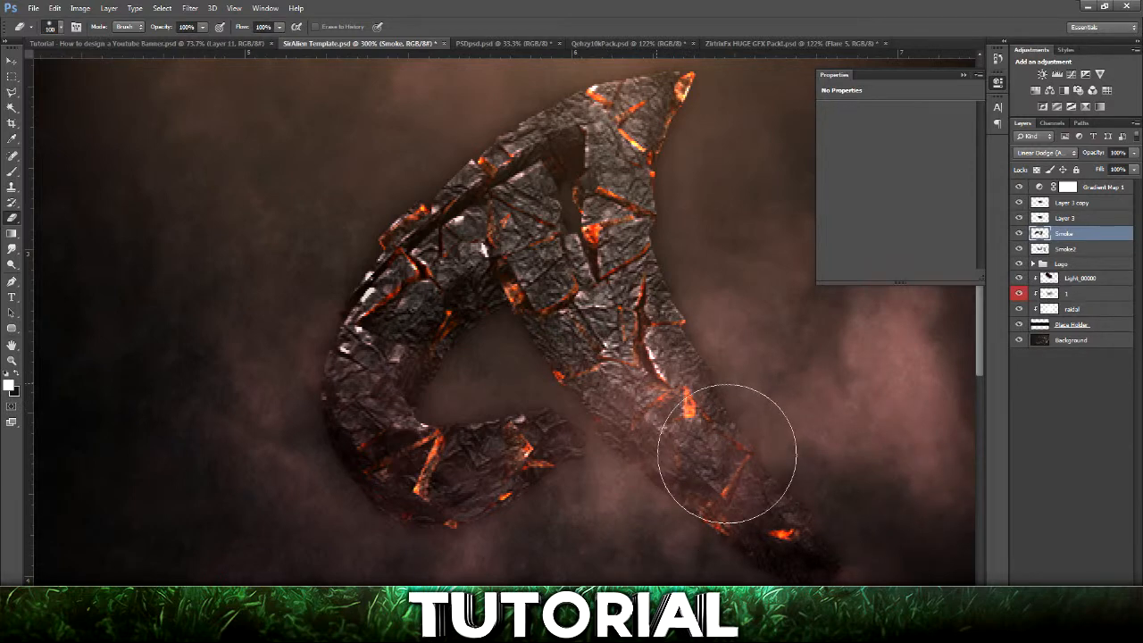
pyautogui.moveTo(696, 452)
pyautogui.mouseDown()
pyautogui.moveTo(746, 508)
pyautogui.moveTo(857, 607)
pyautogui.moveTo(707, 437)
pyautogui.mouseUp()
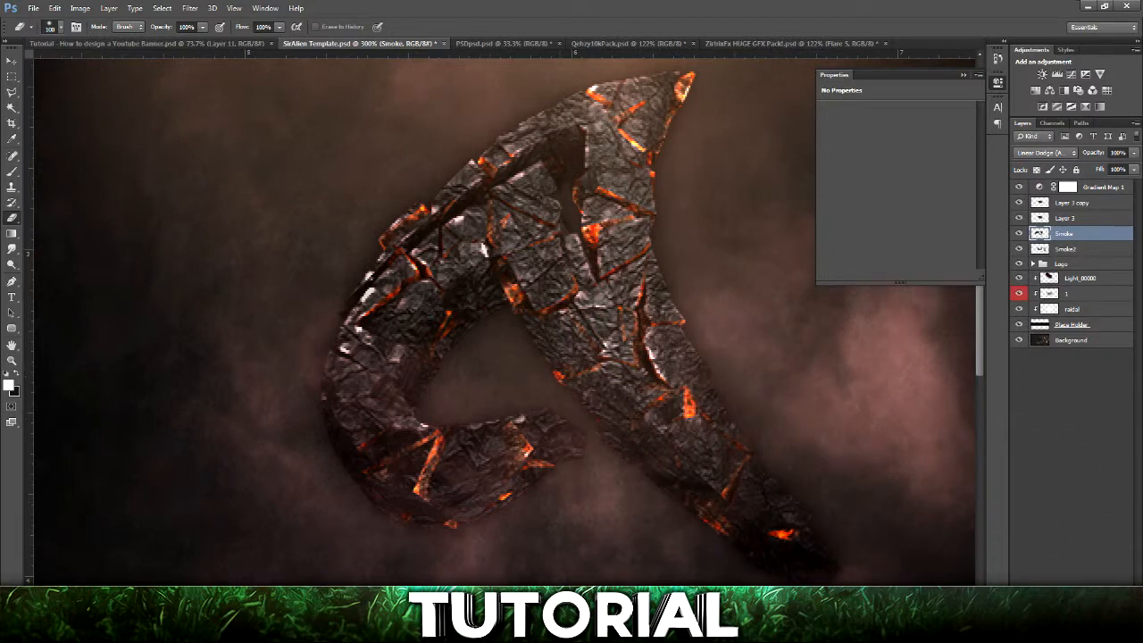
# Fade the last eraser stroke on the Smoke layer to about 72% opacity
pyautogui.click(56, 11)
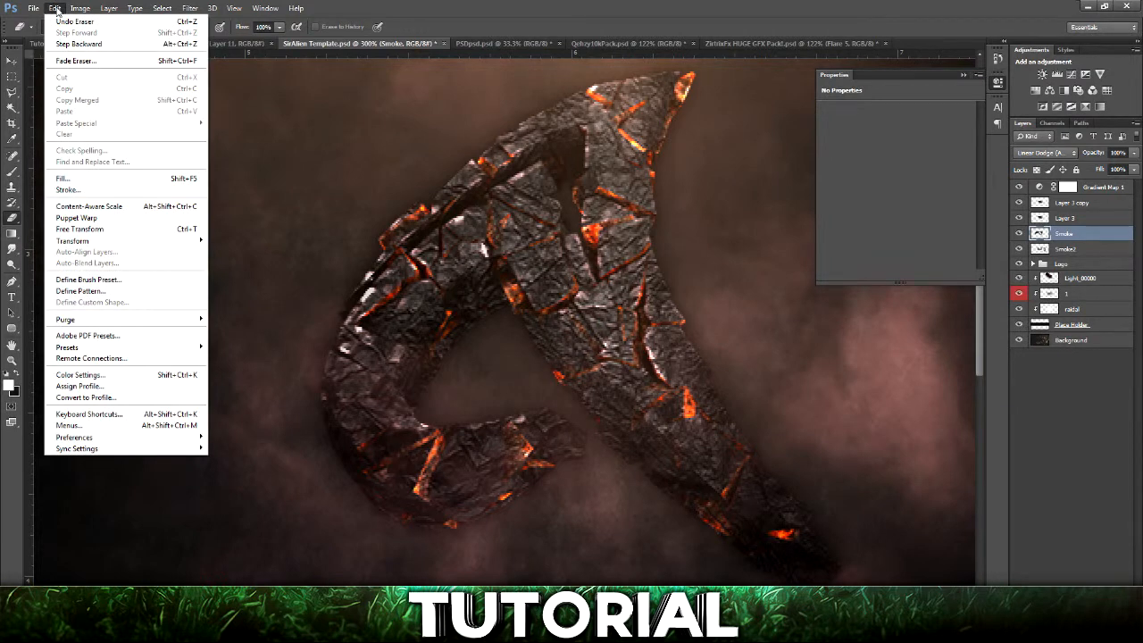
pyautogui.click(88, 63)
pyautogui.moveTo(557, 223); pyautogui.dragTo(525, 228)
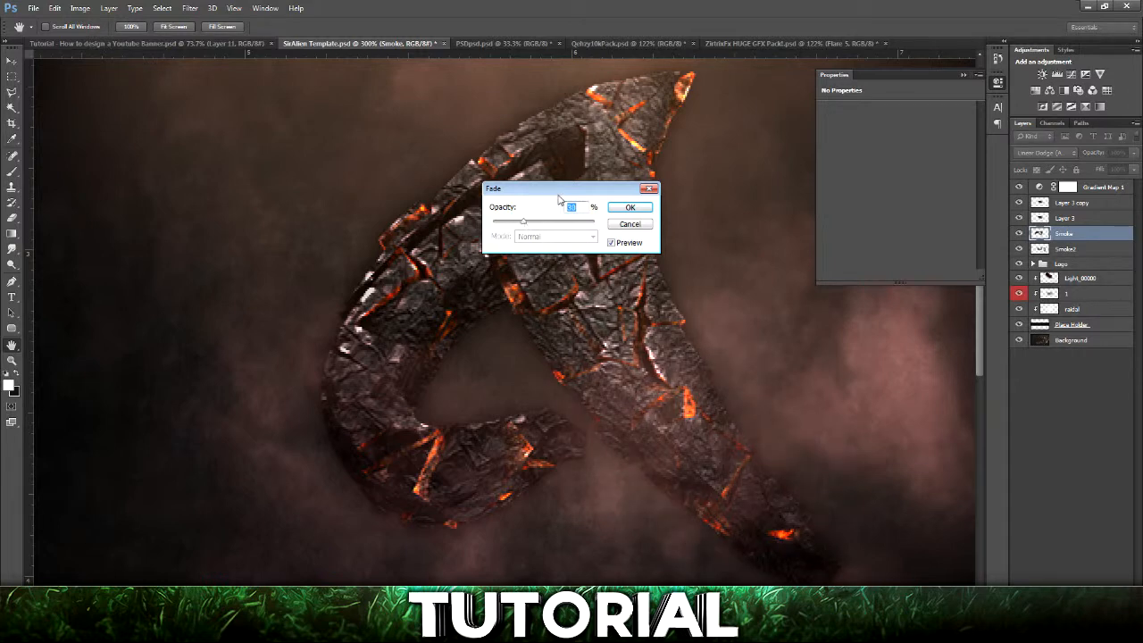
pyautogui.click(553, 224)
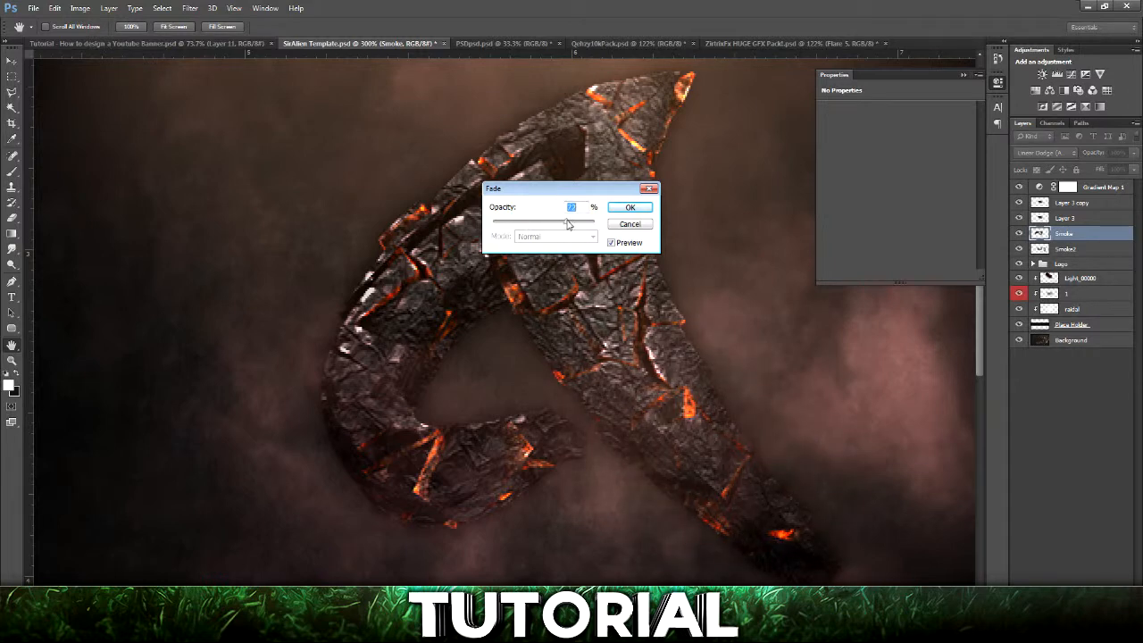
pyautogui.click(628, 209)
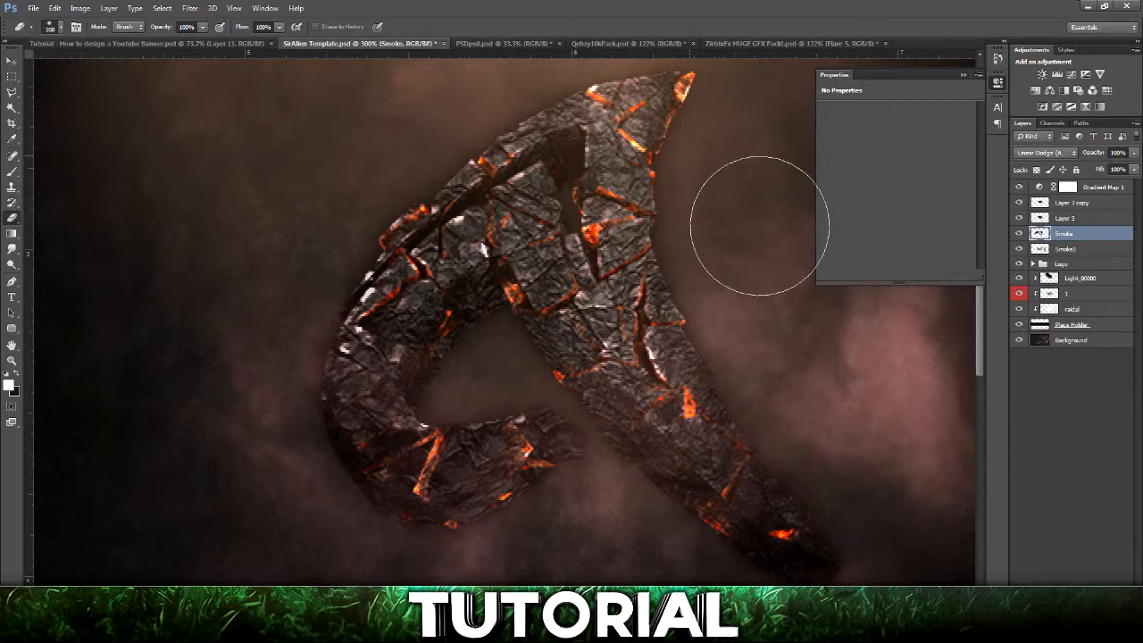
# Put the gradient map adjustment into a new layer group named cc
pyautogui.hotkey('ctrl', '-')
pyautogui.hotkey('ctrl', '-')
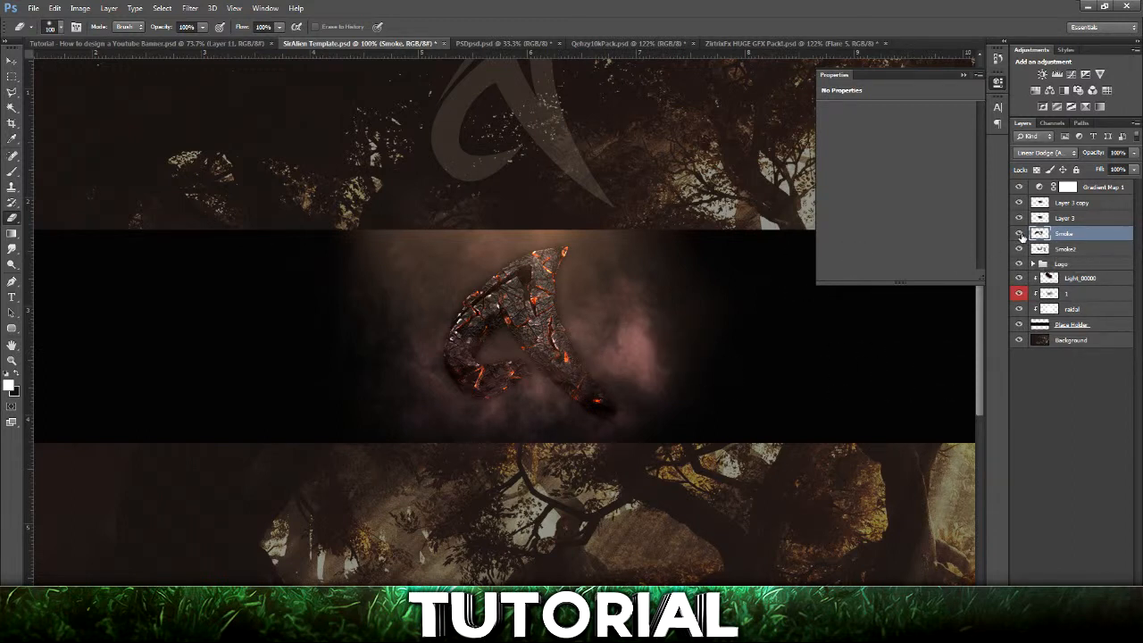
pyautogui.click(1092, 189)
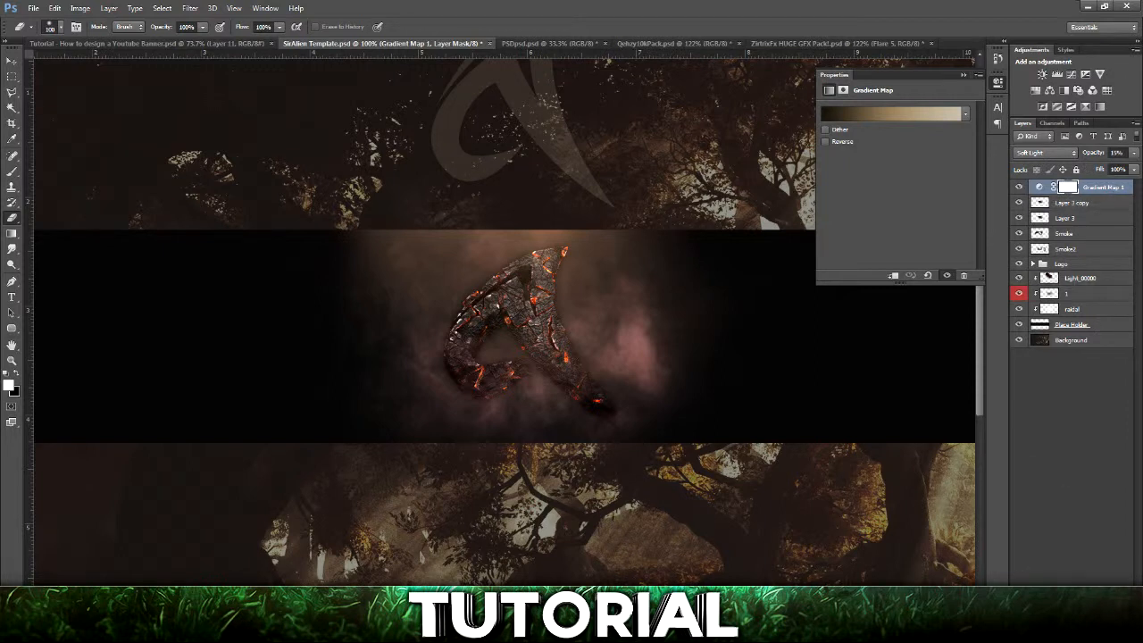
pyautogui.moveTo(1103, 564); pyautogui.dragTo(1097, 611)
pyautogui.doubleClick(1063, 188)
pyautogui.write('cc')
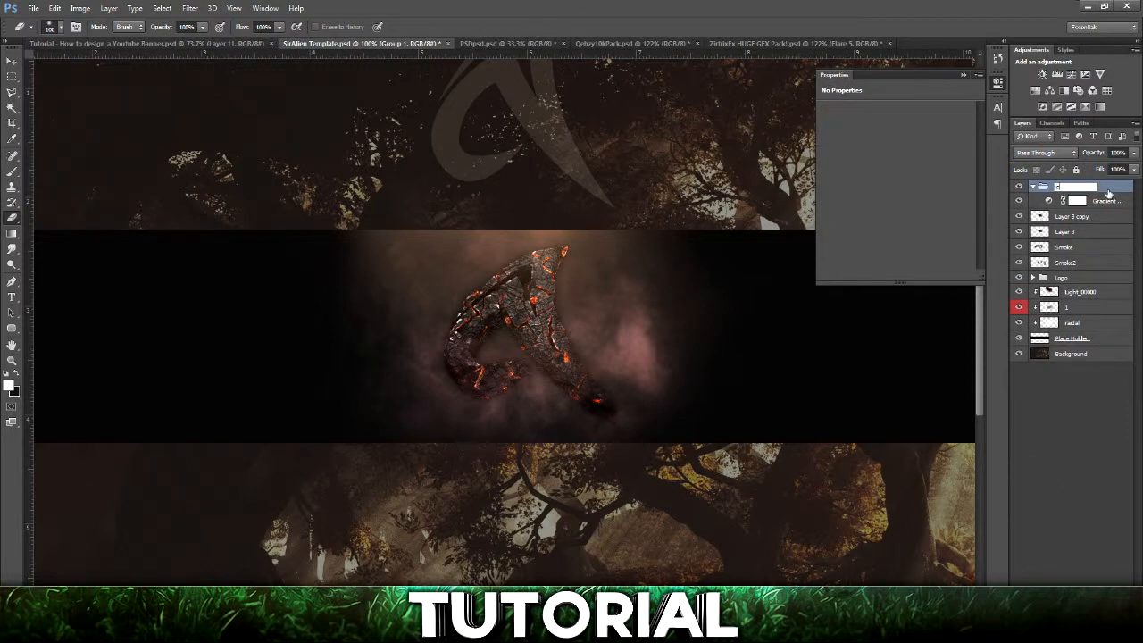
pyautogui.press('Return')
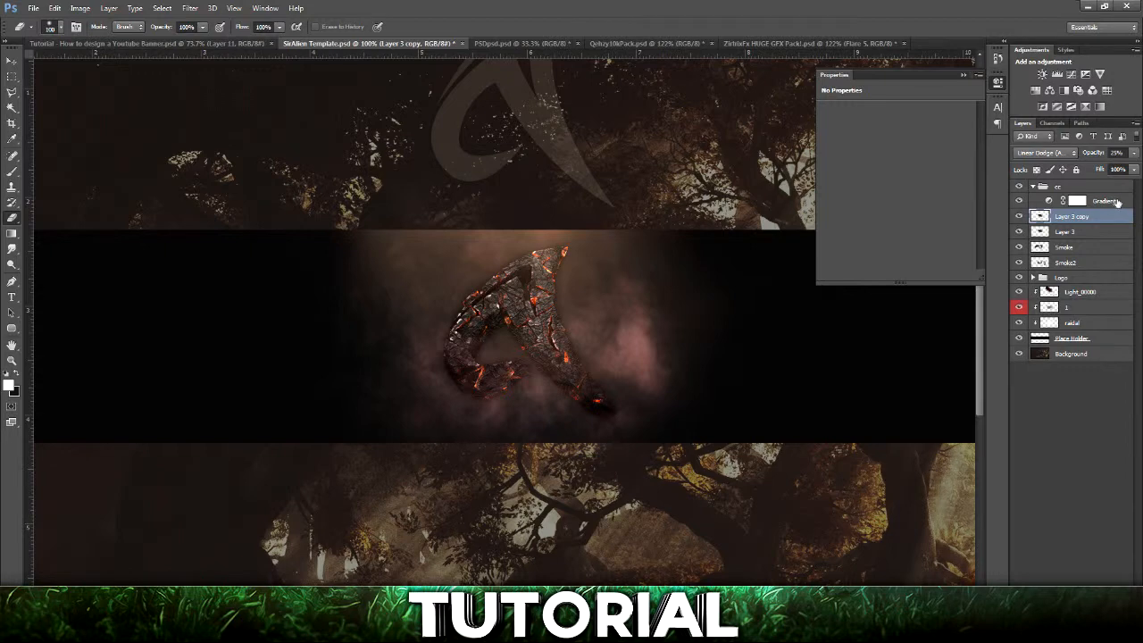
# Add a second Gradient Map inside the cc group, above the first, using the Sepia-Selenium 2 preset
pyautogui.click(1047, 201)
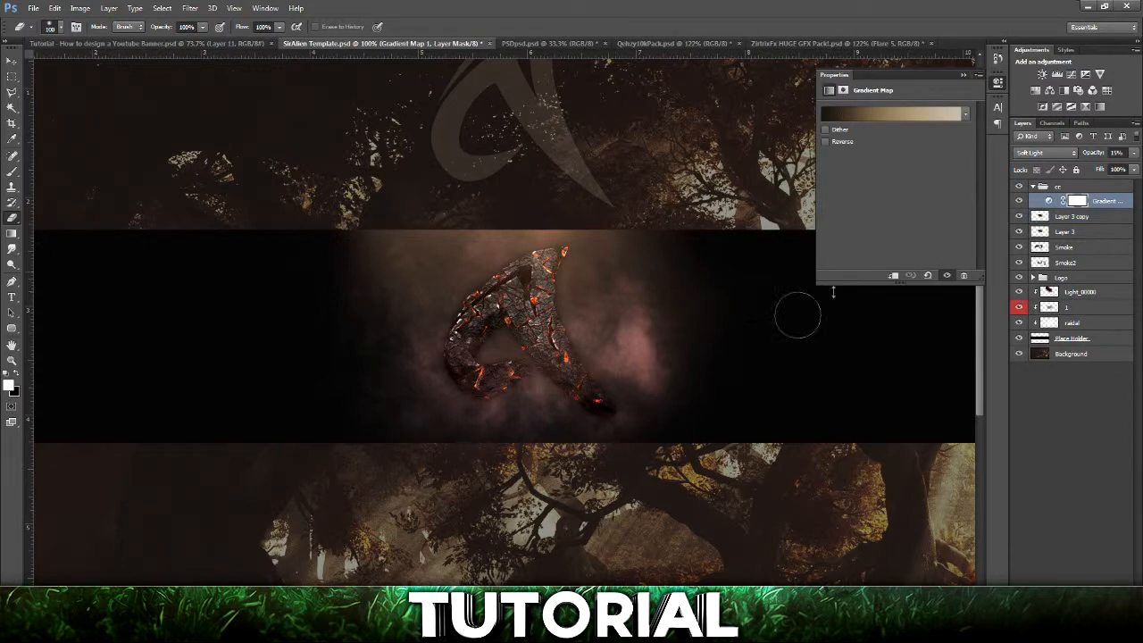
pyautogui.click(1086, 107)
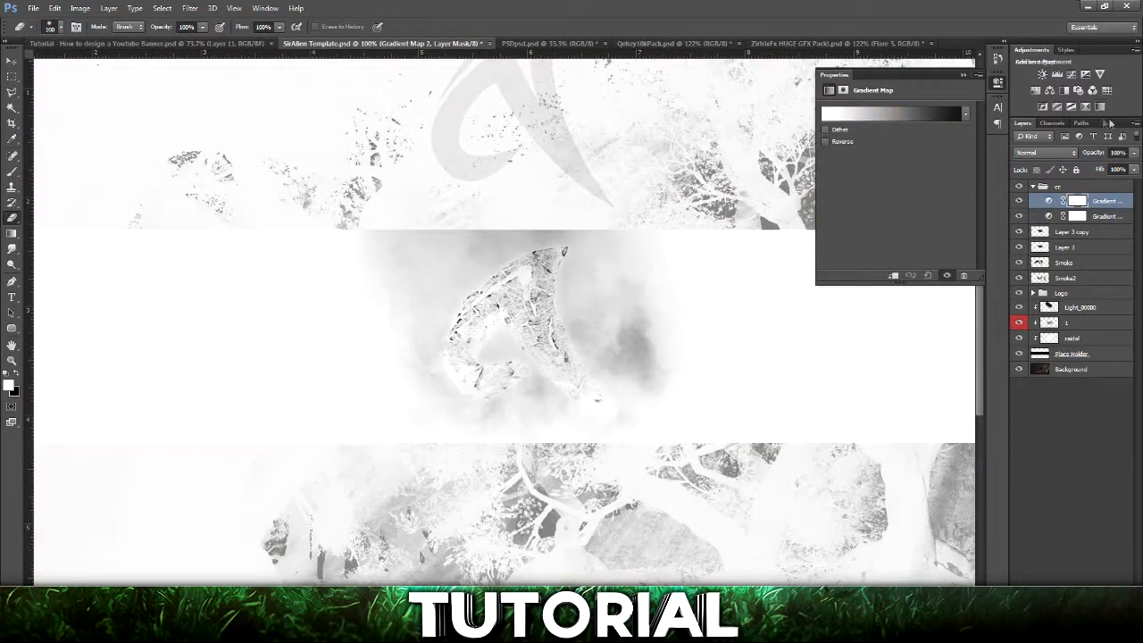
pyautogui.click(885, 112)
pyautogui.scroll(-10, 831, 261)
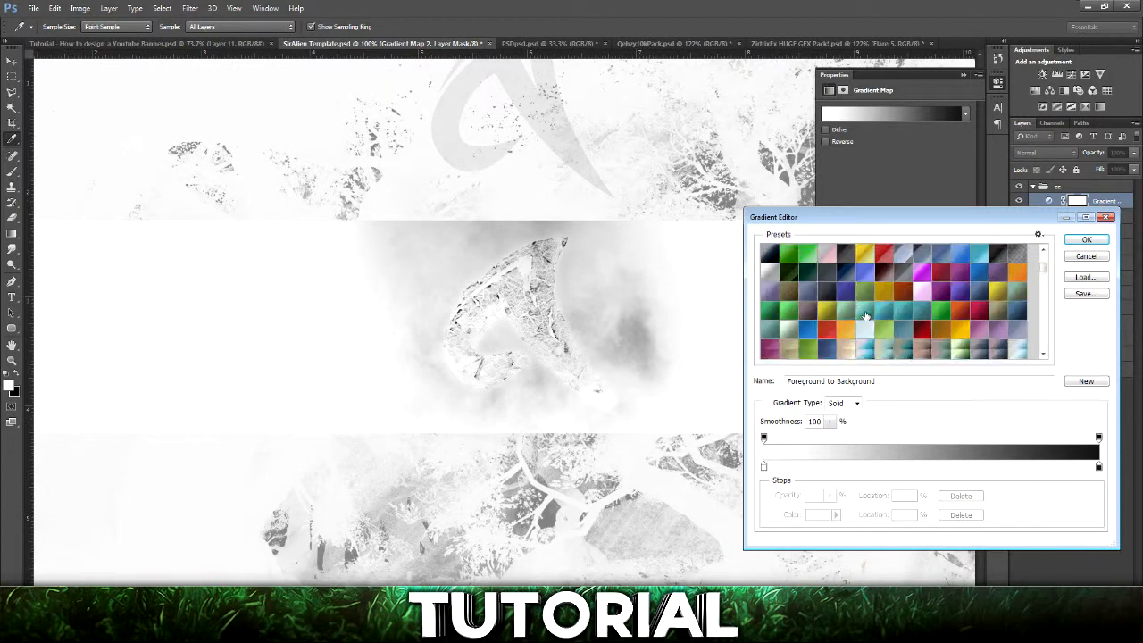
pyautogui.scroll(-10, 953, 312)
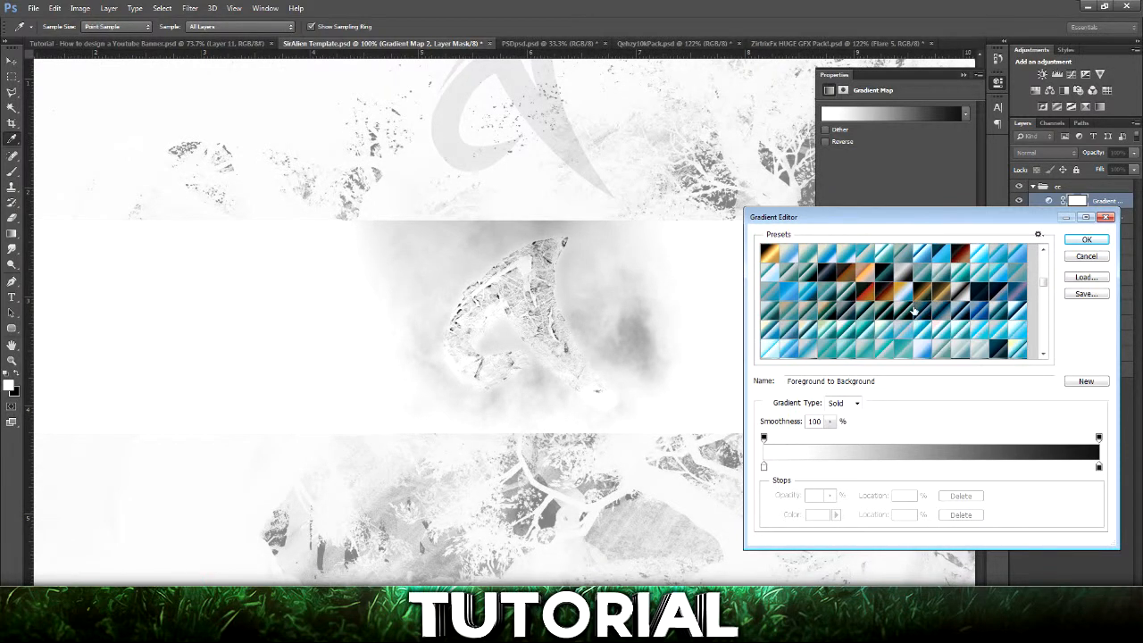
pyautogui.click(961, 319)
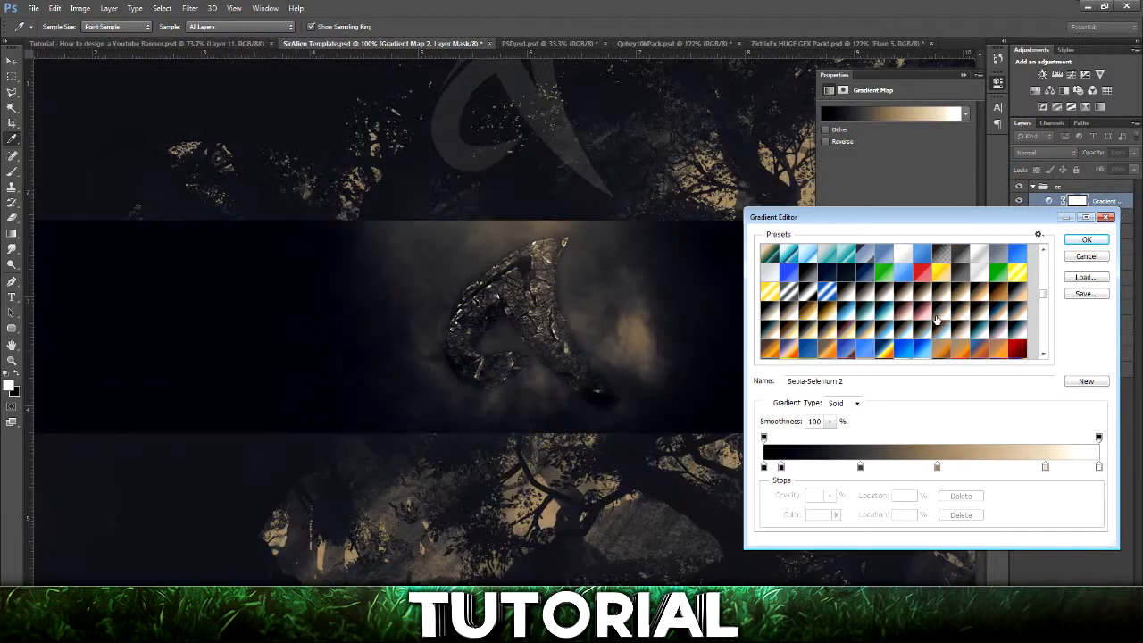
pyautogui.click(1087, 239)
pyautogui.press('e')
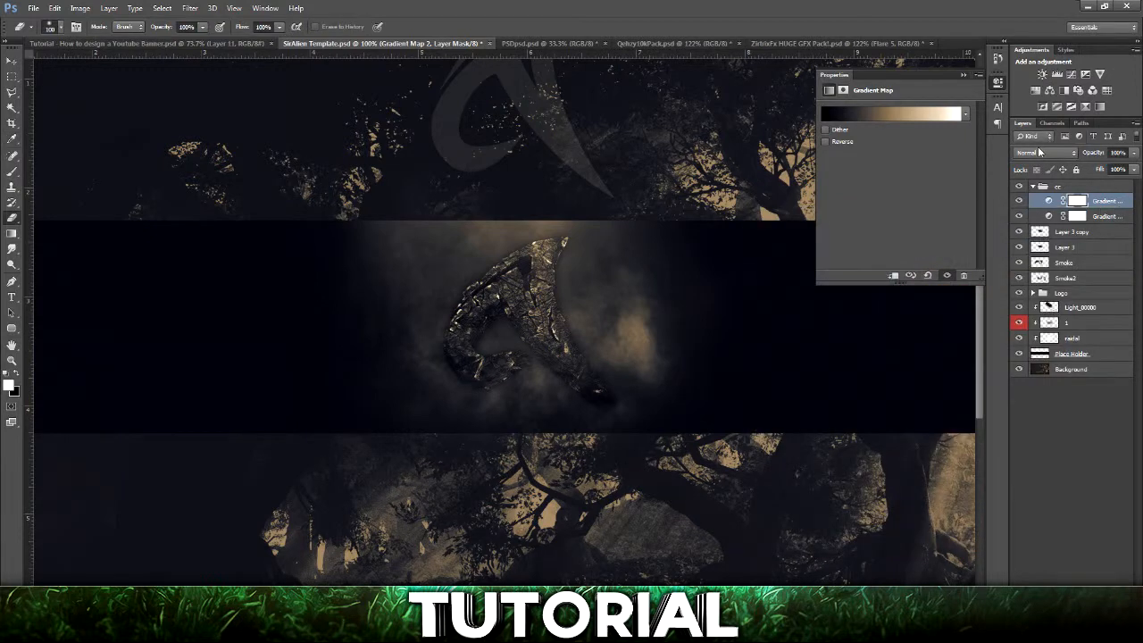
# Try Soft Light on the second gradient map, and settle on Overlay blending at about 29% opacity
pyautogui.click(1045, 153)
pyautogui.click(1027, 317)
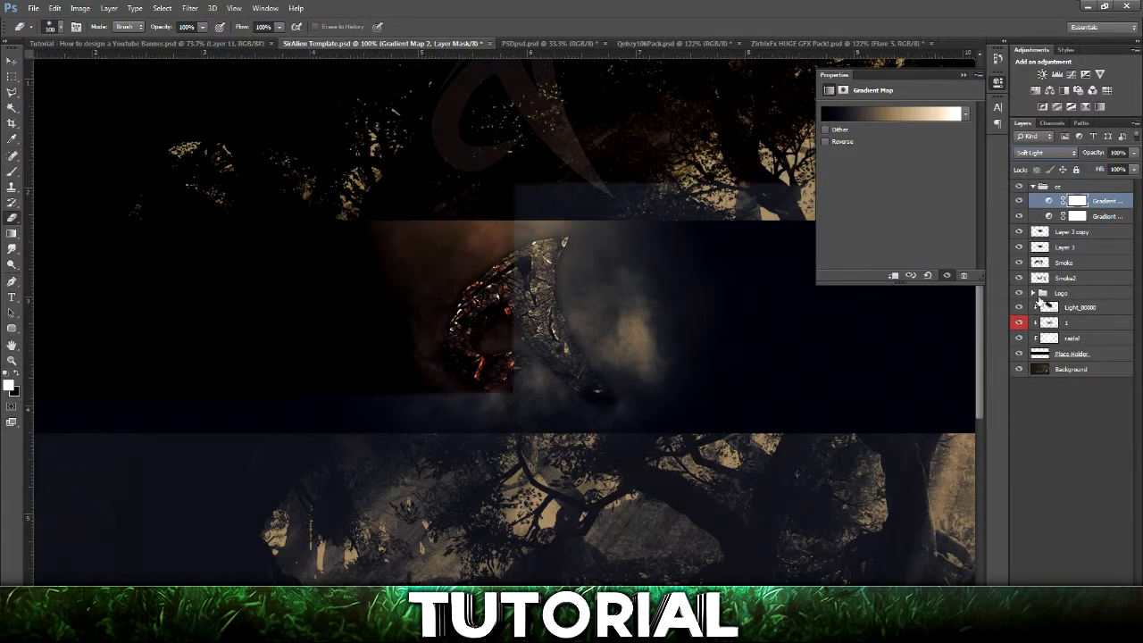
pyautogui.click(1045, 153)
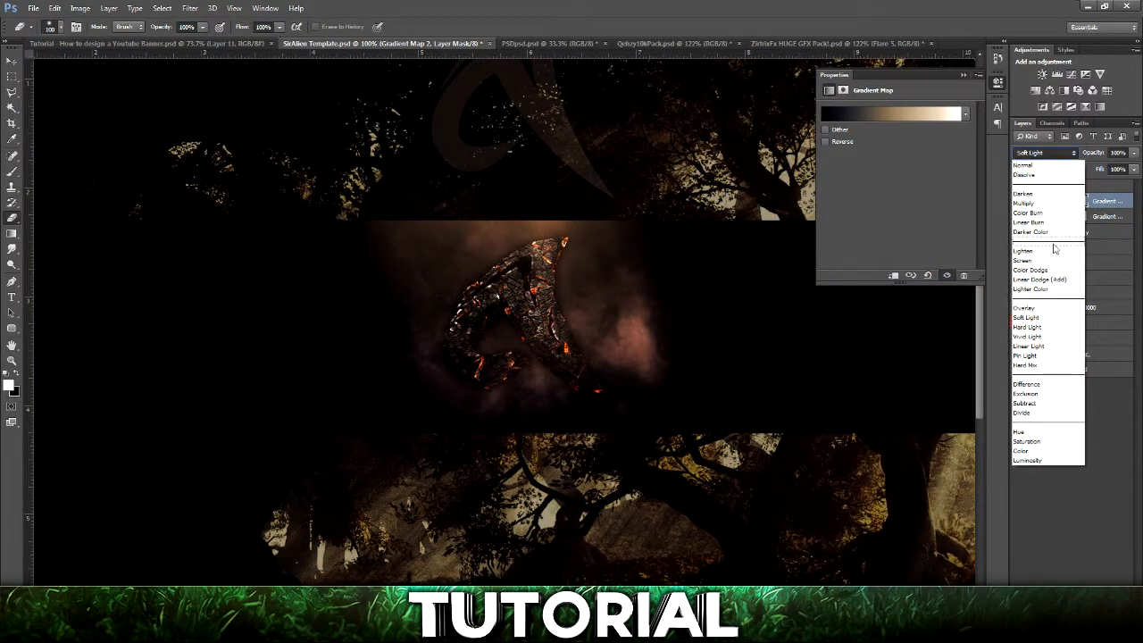
pyautogui.click(1051, 307)
pyautogui.click(1134, 153)
pyautogui.moveTo(1134, 168); pyautogui.dragTo(1081, 163)
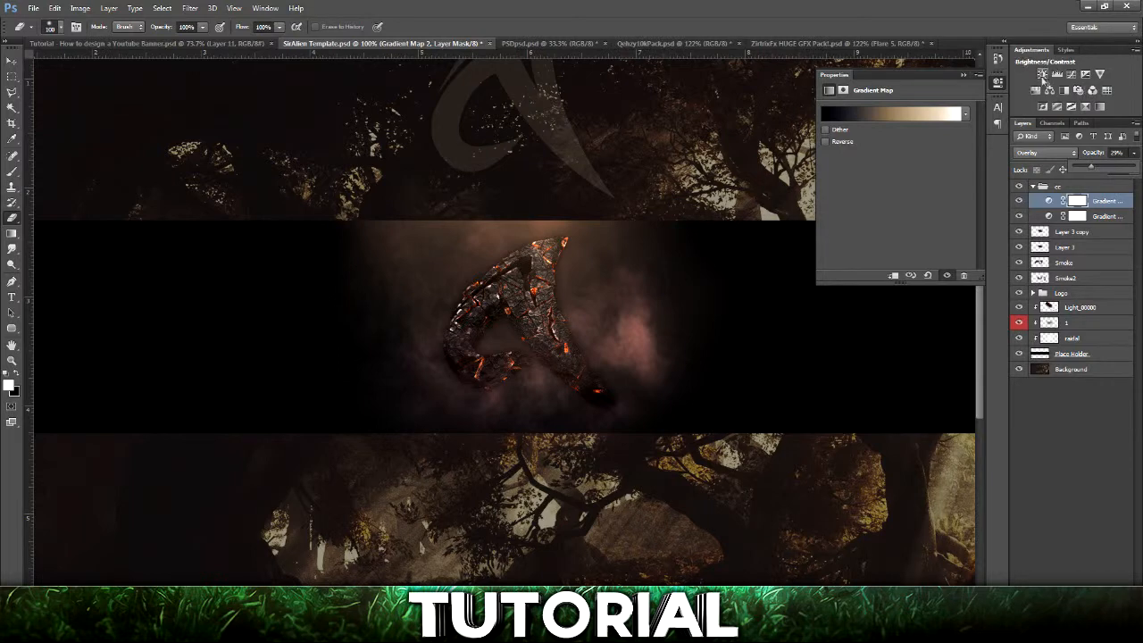
# Add a Vibrance adjustment at the top of the cc group with vibrance about +55 and saturation about +17
pyautogui.click(1100, 75)
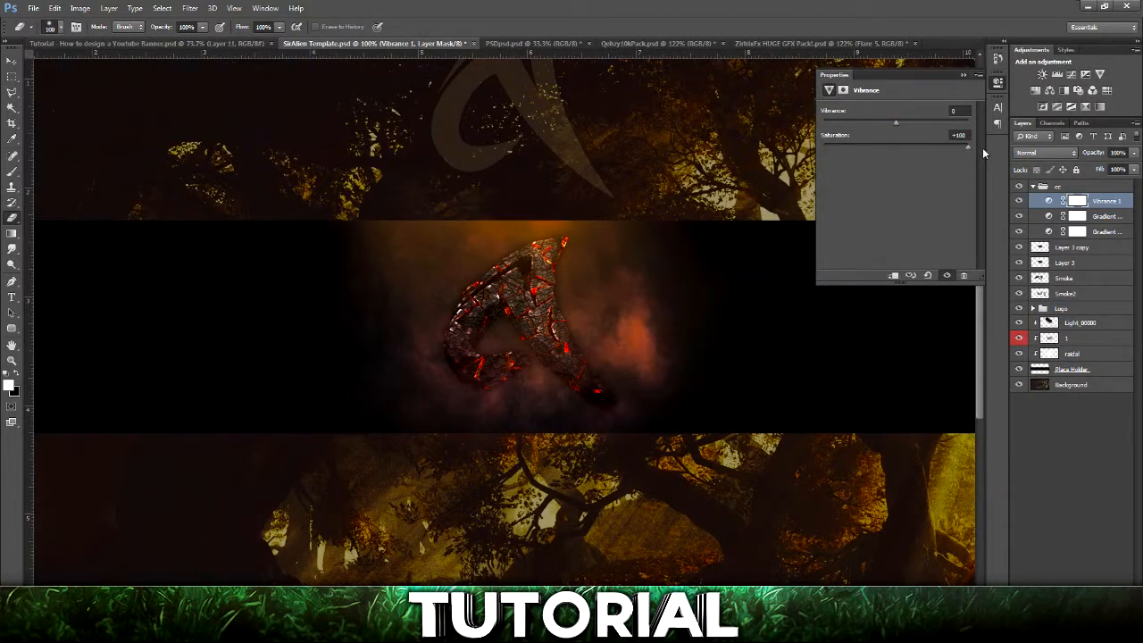
pyautogui.moveTo(928, 150)
pyautogui.mouseDown()
pyautogui.moveTo(817, 156)
pyautogui.moveTo(930, 157)
pyautogui.moveTo(908, 151)
pyautogui.moveTo(903, 125)
pyautogui.moveTo(923, 129)
pyautogui.mouseUp()
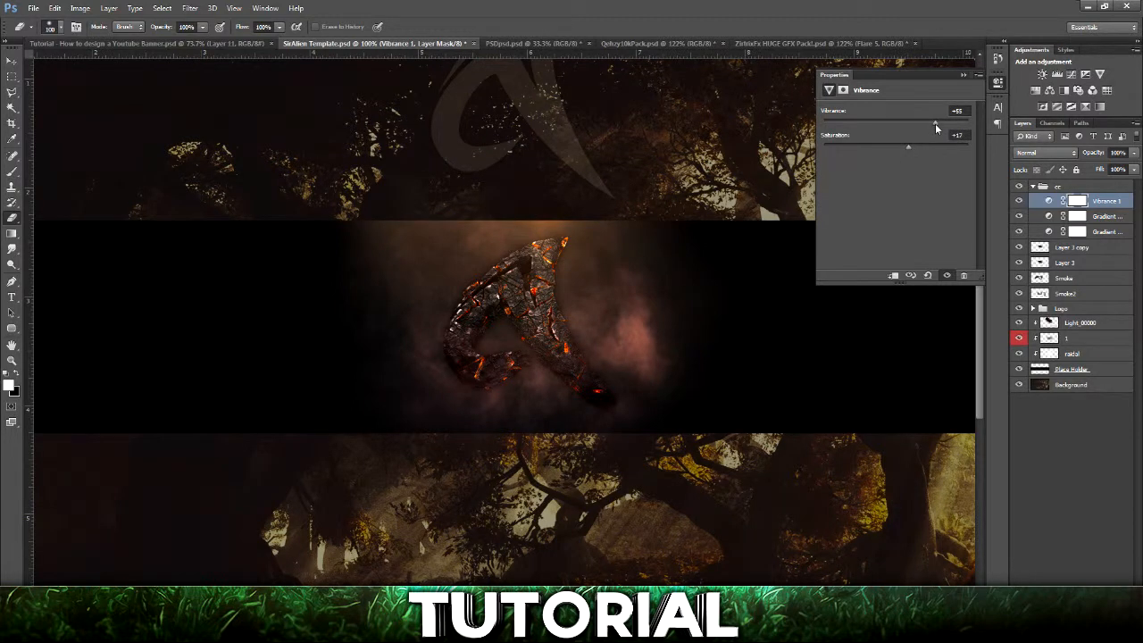